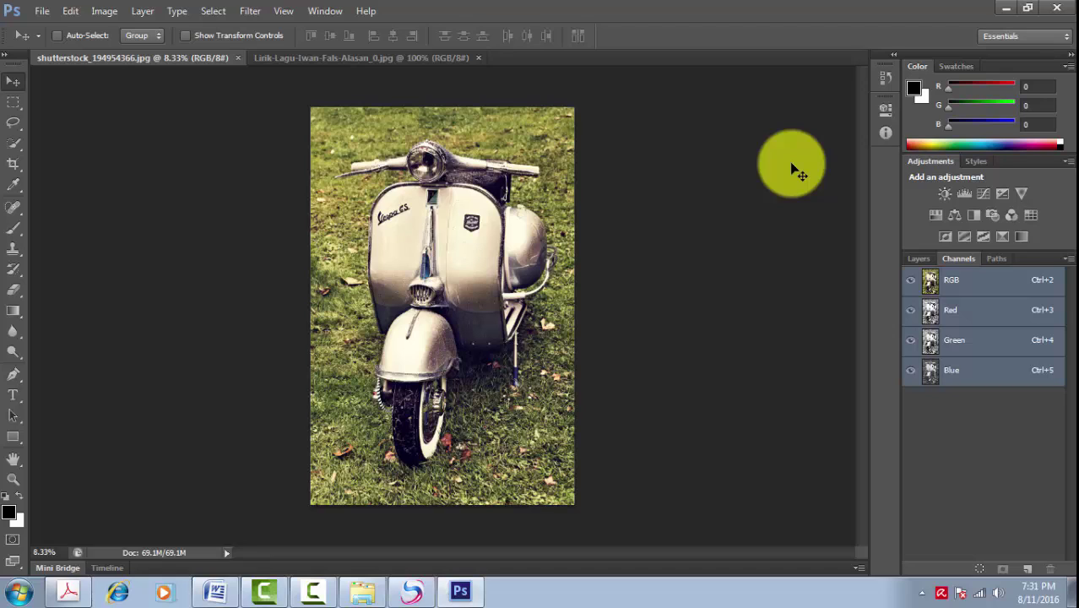
Step: View the two open images, the scooter photo and the portrait, one after the other
left_click(97, 12)
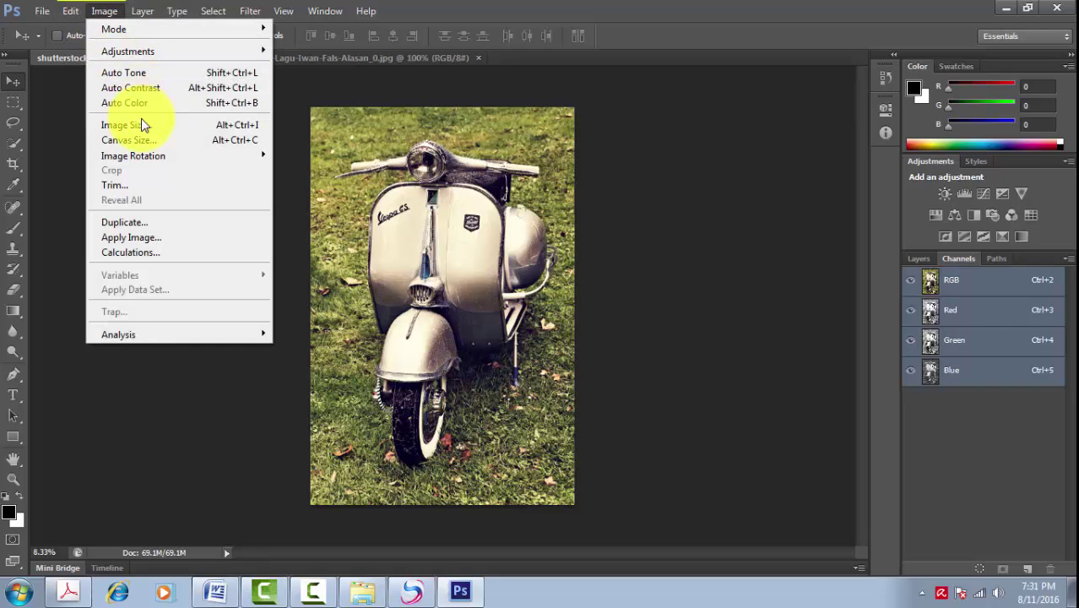
left_click(417, 58)
left_click(418, 58)
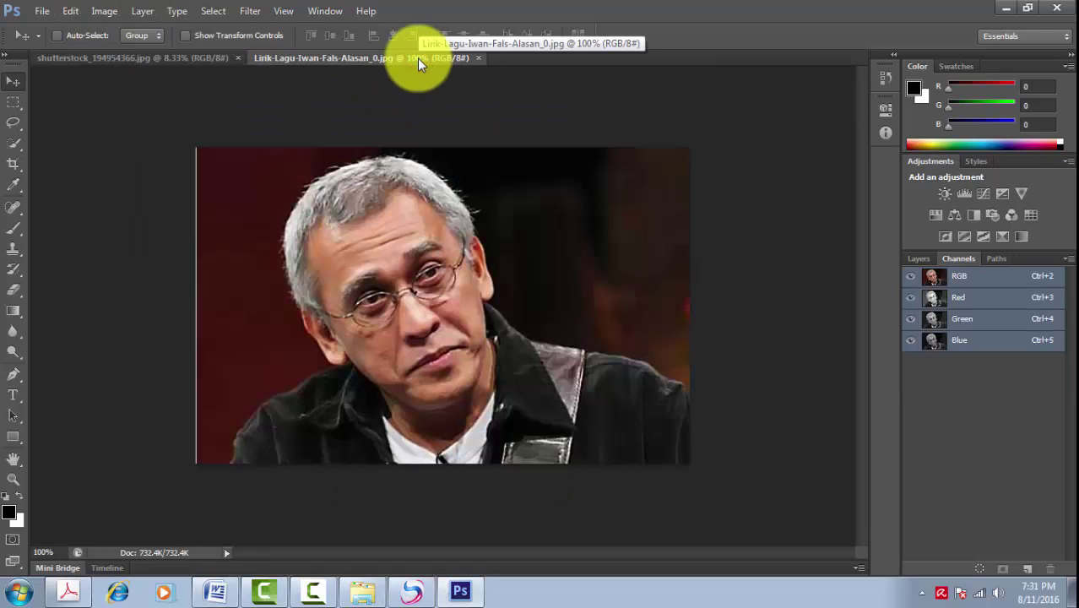
left_click(168, 57)
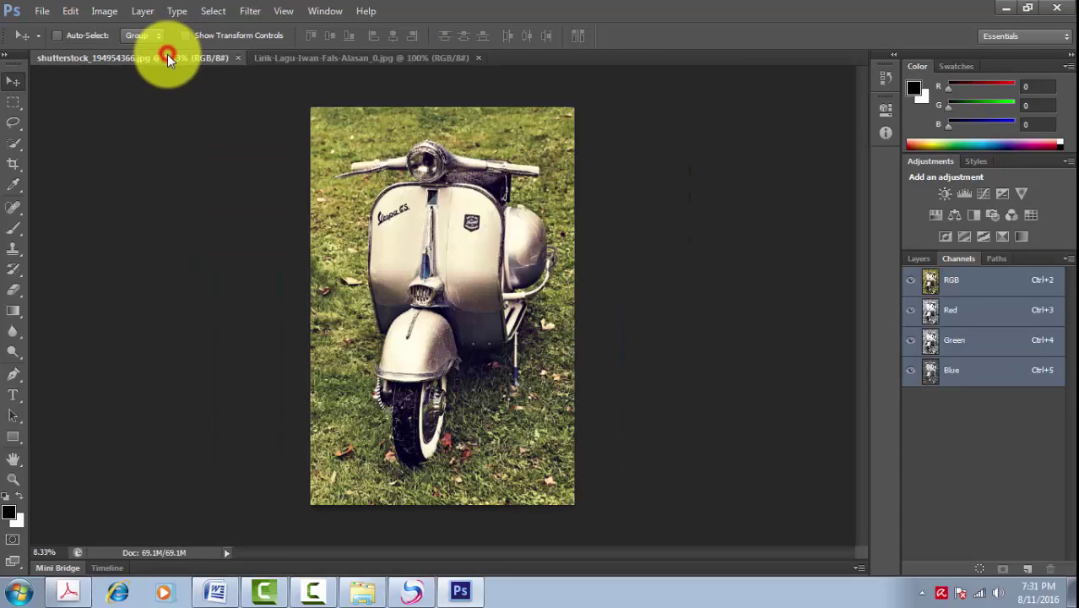
left_click(312, 58)
Step: Switch to Windows Explorer, examine the file size and pixel dimensions of both photos in the youtube folder, and return to Photoshop
left_click(359, 588)
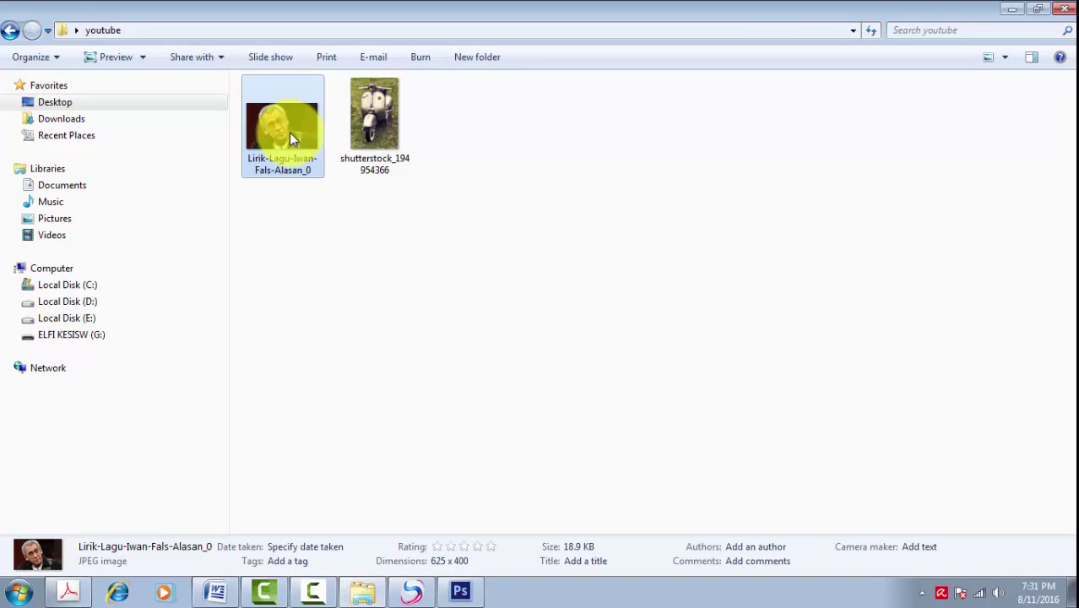
left_click(368, 118)
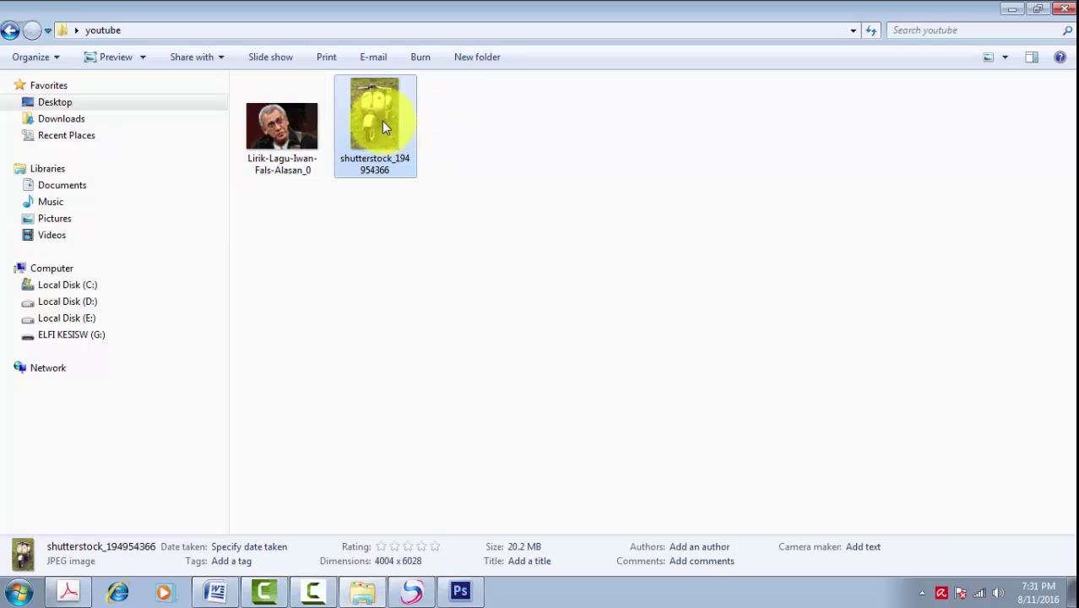
left_click(285, 126)
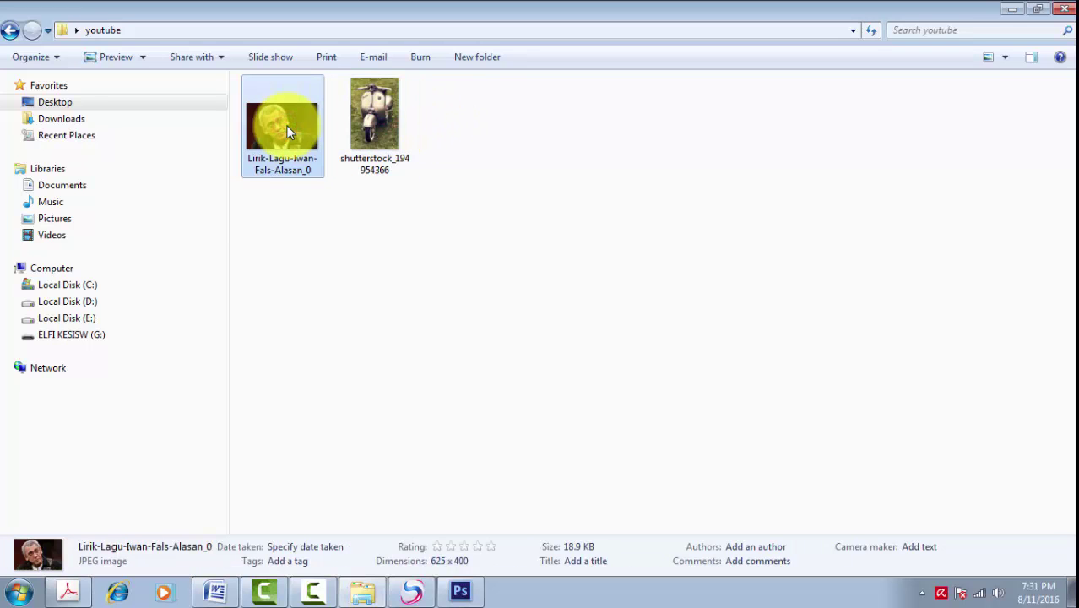
left_click(1012, 9)
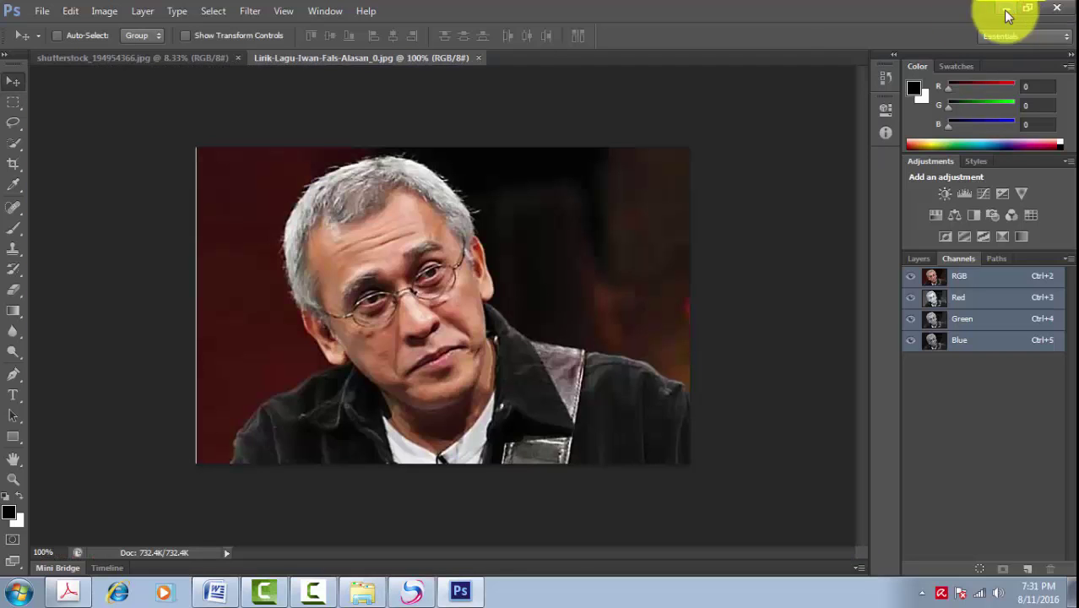
Step: Open the image size settings of the scooter photo and turn off resampling to examine its resolution
left_click(186, 59)
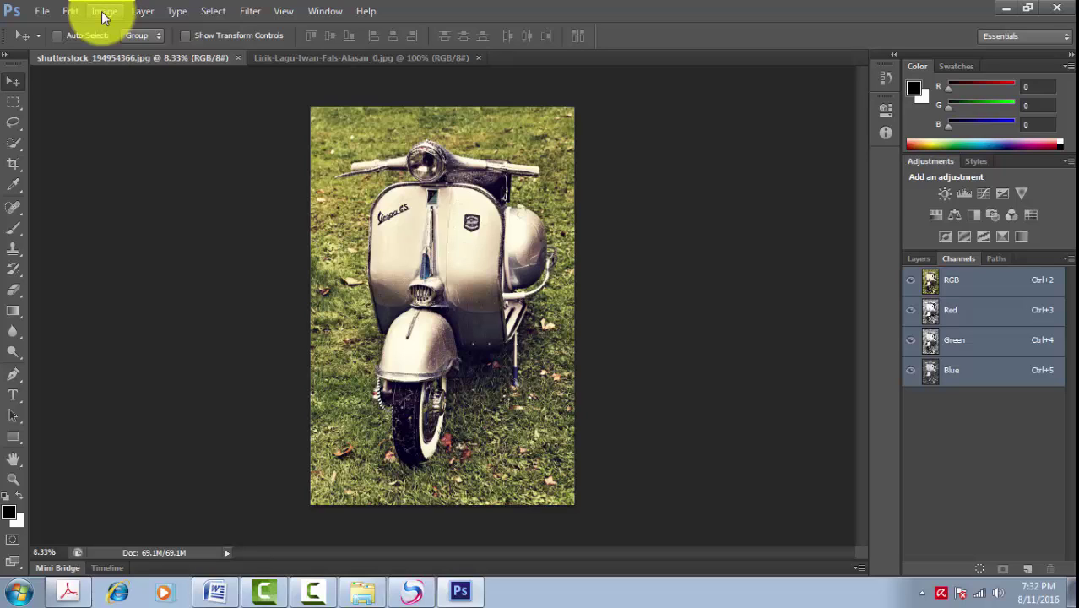
left_click(175, 56)
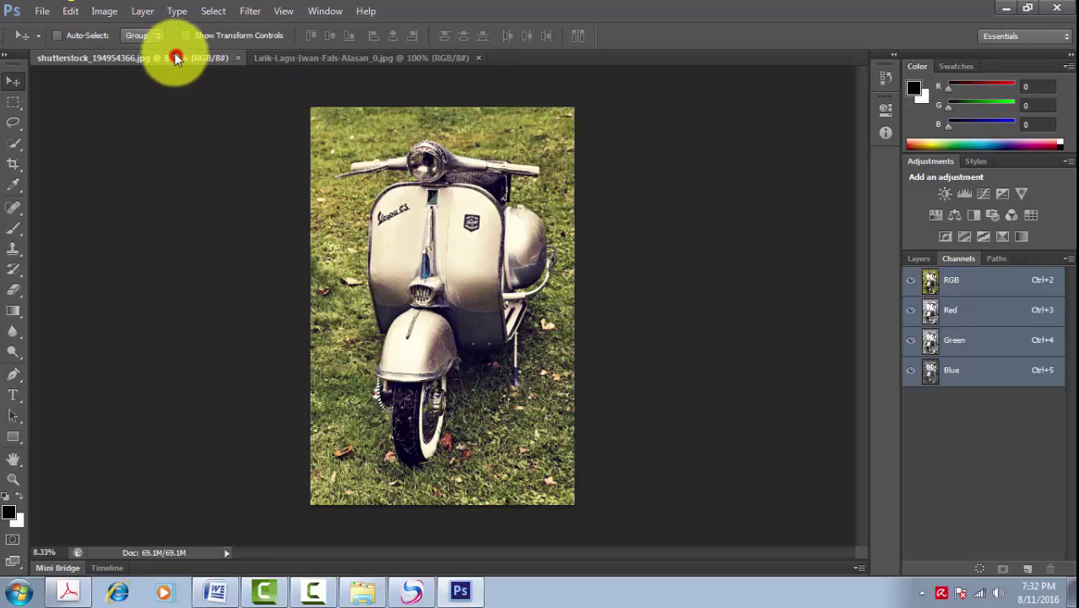
left_click(105, 12)
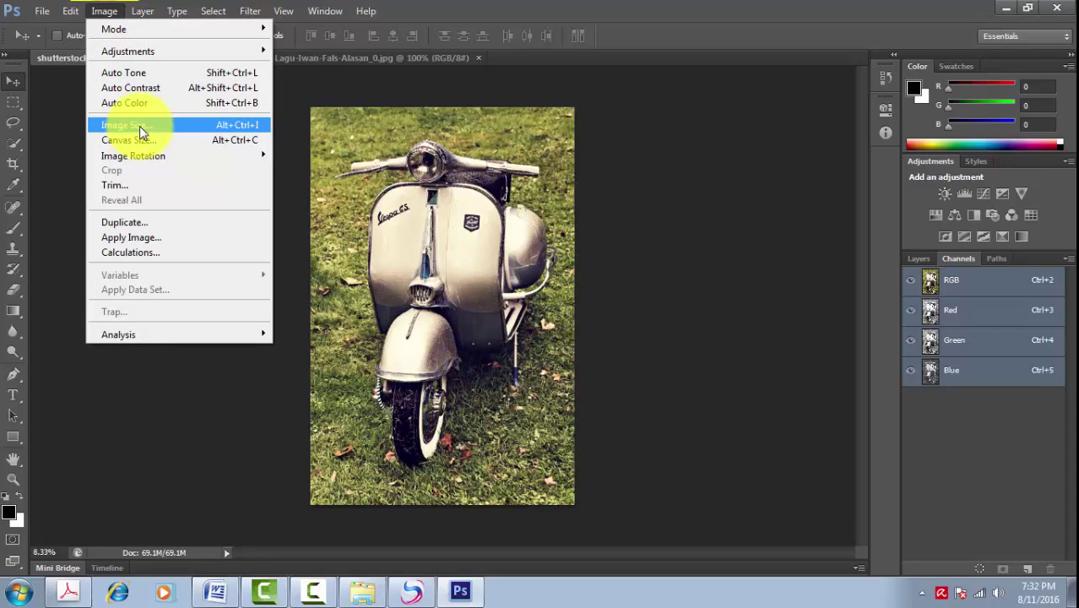
left_click(141, 131)
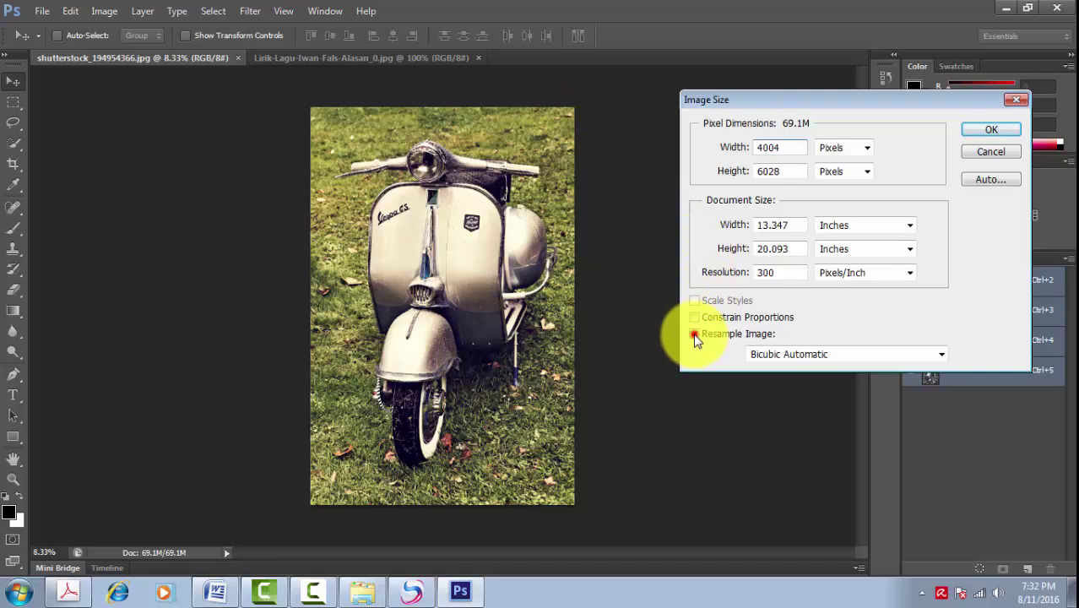
left_click(694, 334)
left_click(781, 272)
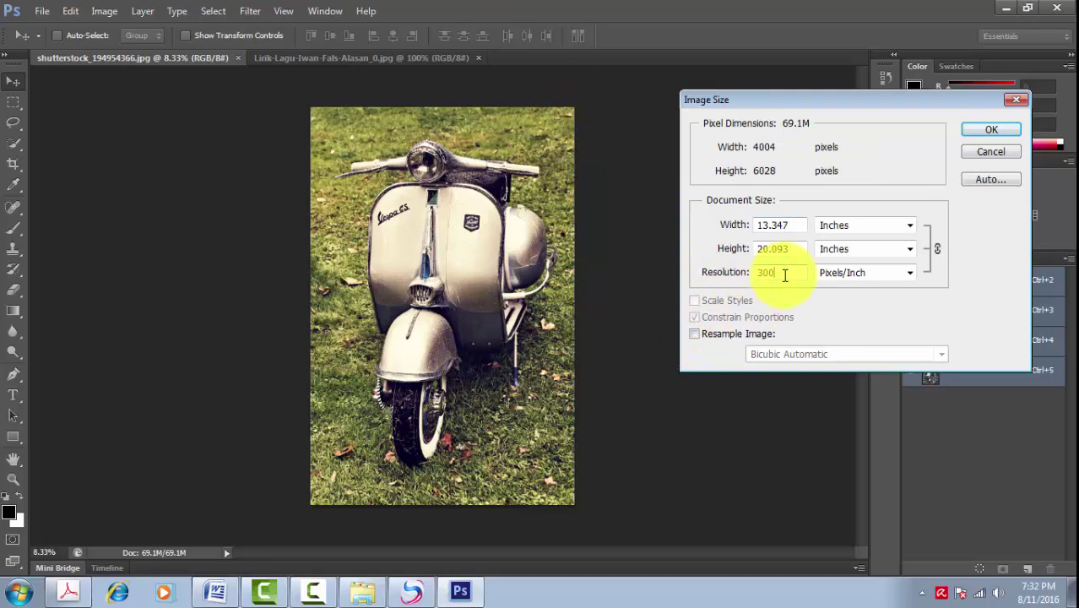
Step: Examine the scooter photo's document size in centimeters and its resolution, and close the settings without applying anything
left_click(848, 277)
left_click(846, 271)
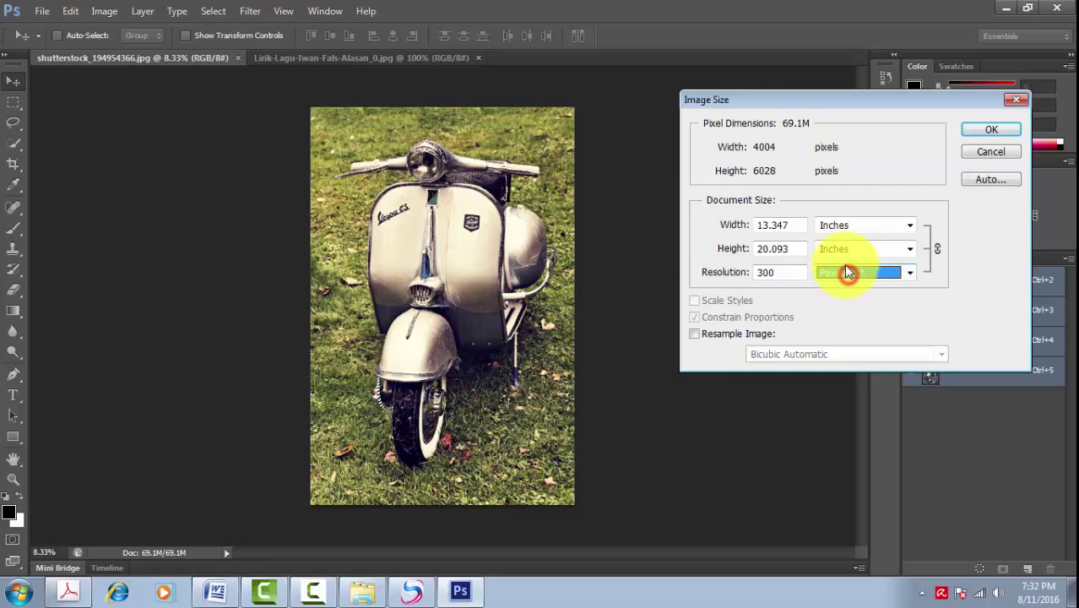
left_click(853, 250)
left_click(850, 291)
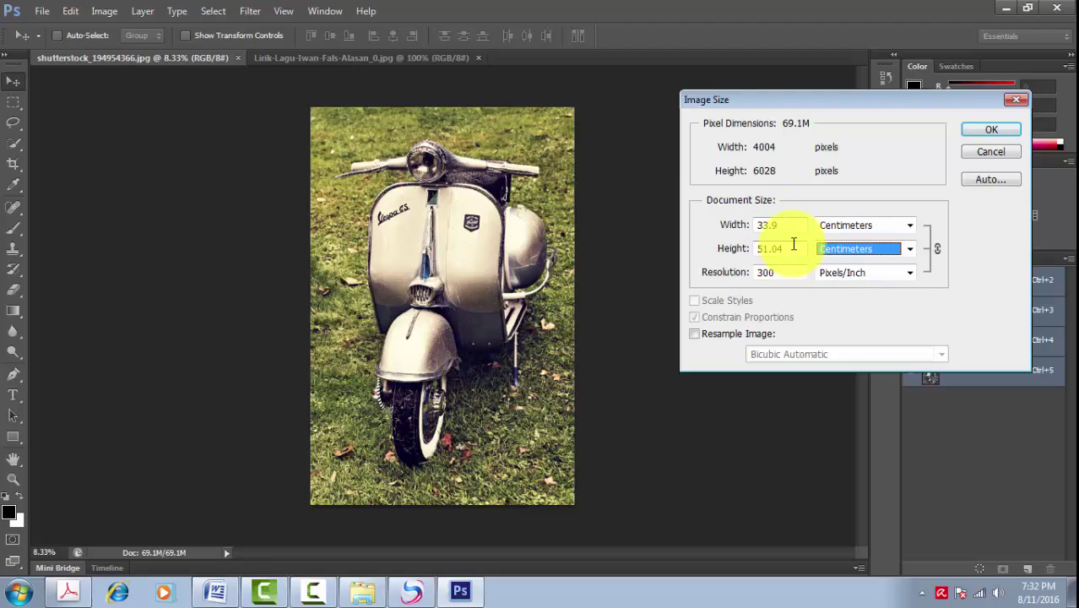
left_click(791, 273)
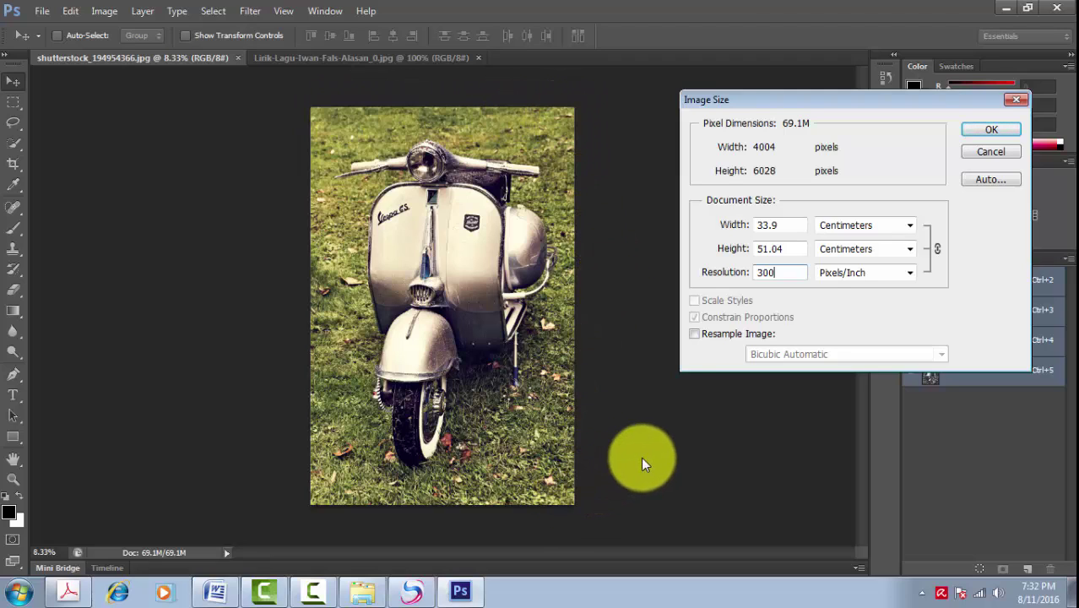
left_click(783, 272)
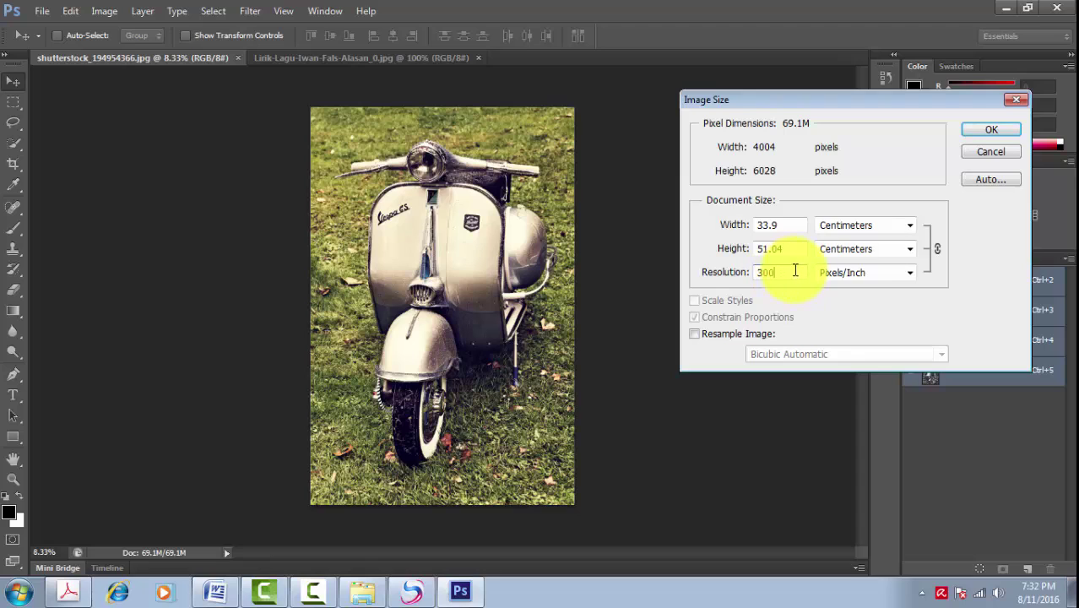
left_click(992, 151)
Step: Open the image size settings of the portrait and turn off resampling to examine its resolution
left_click(414, 58)
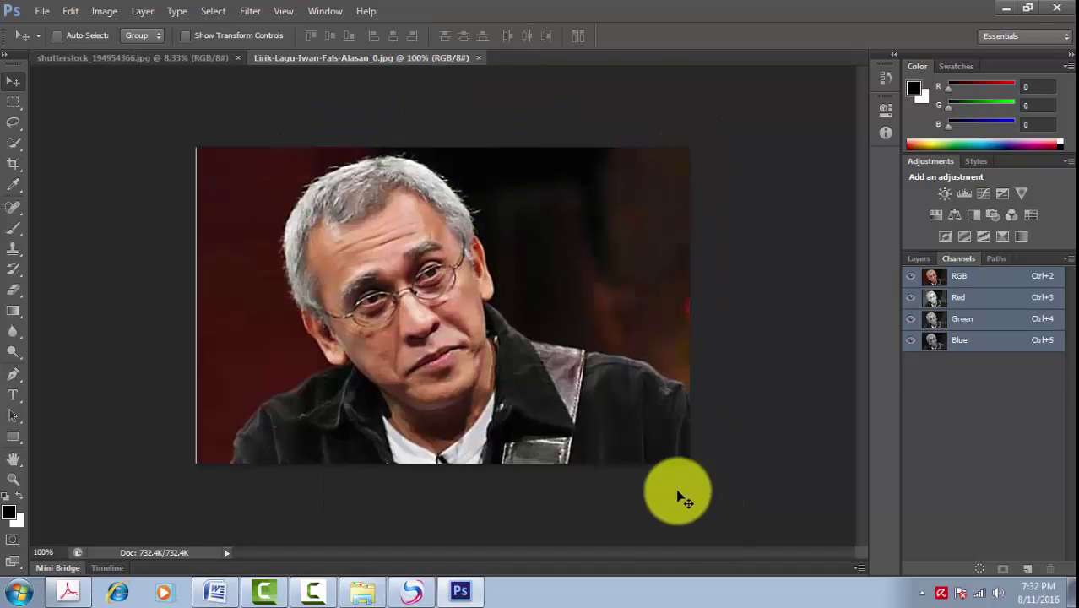
left_click(109, 13)
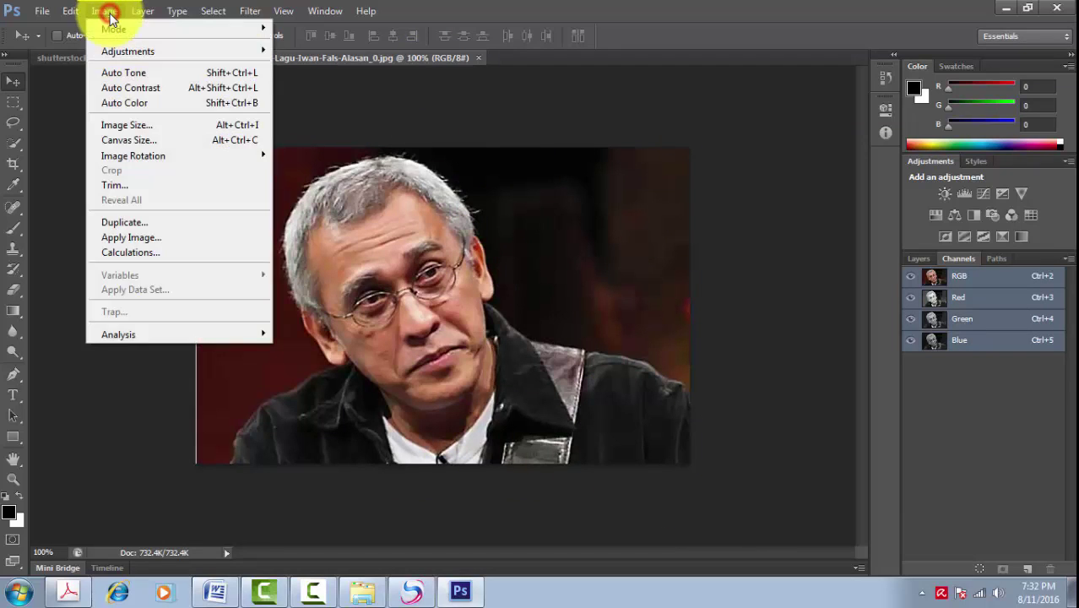
left_click(137, 124)
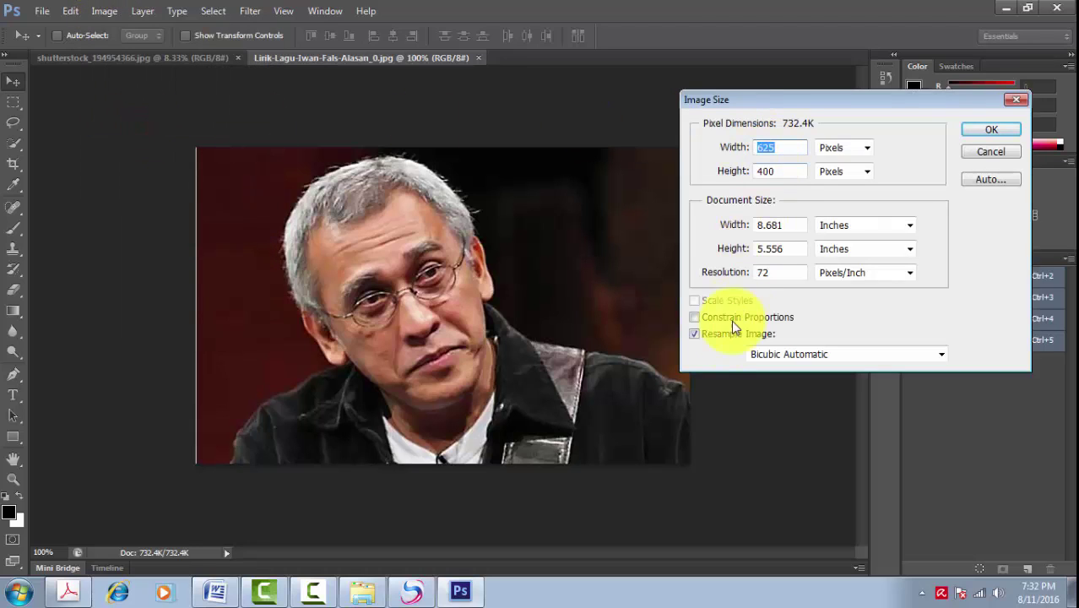
left_click(695, 334)
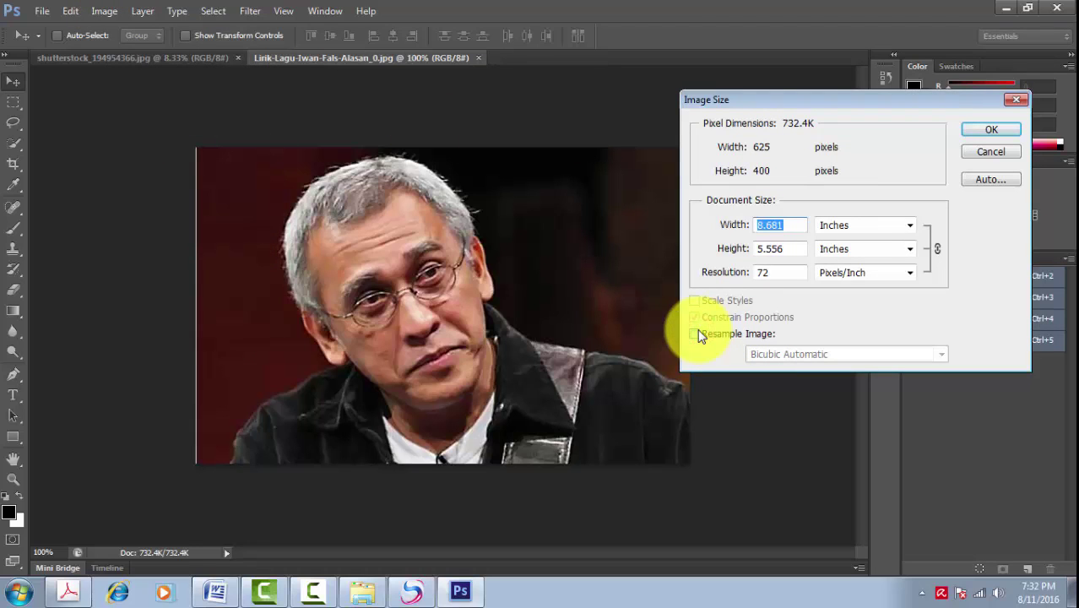
left_click(787, 272)
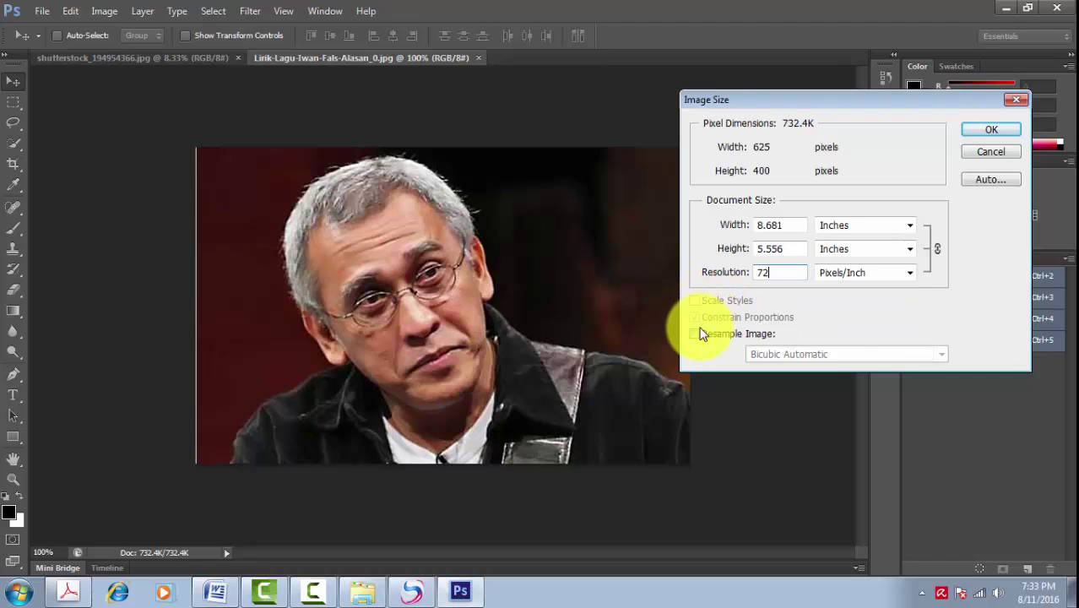
Step: Preview the portrait's document size in centimeters at a resolution of 300 pixels/inch, and close the settings without applying it
double_click(772, 274)
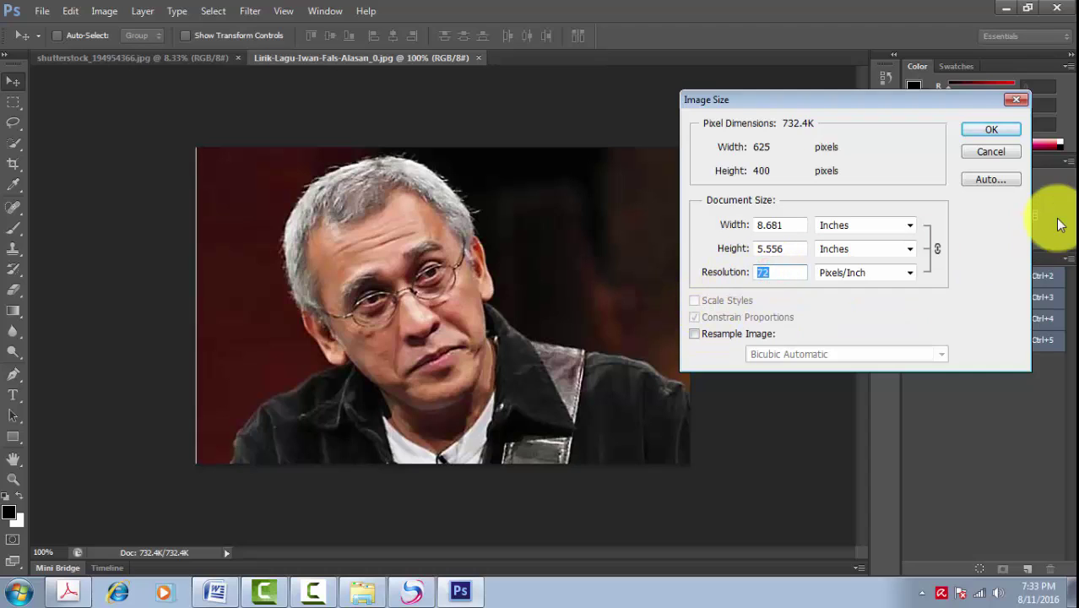
type("300")
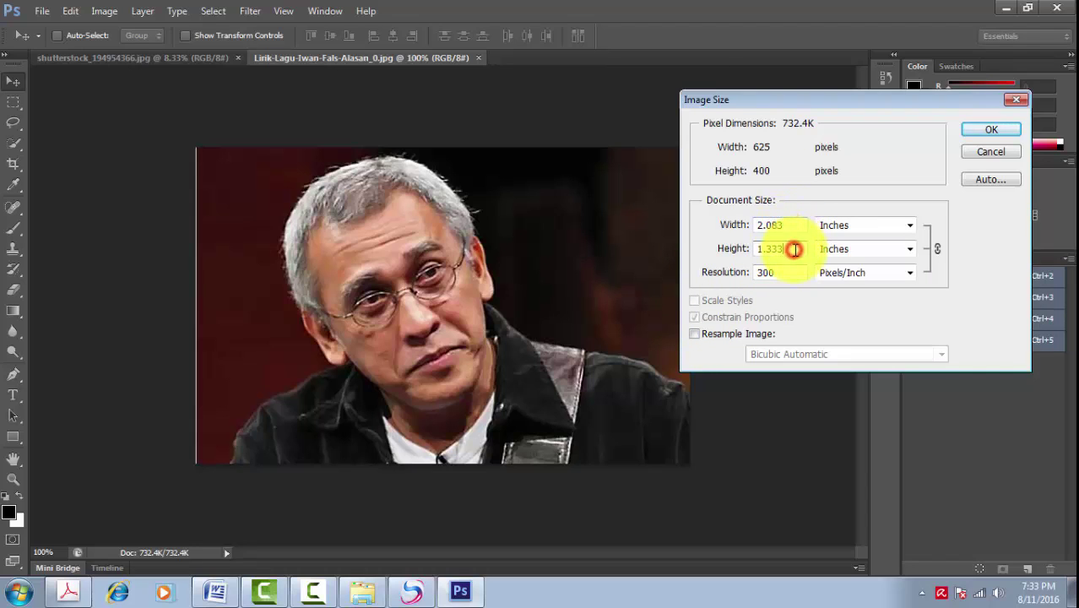
left_click(861, 225)
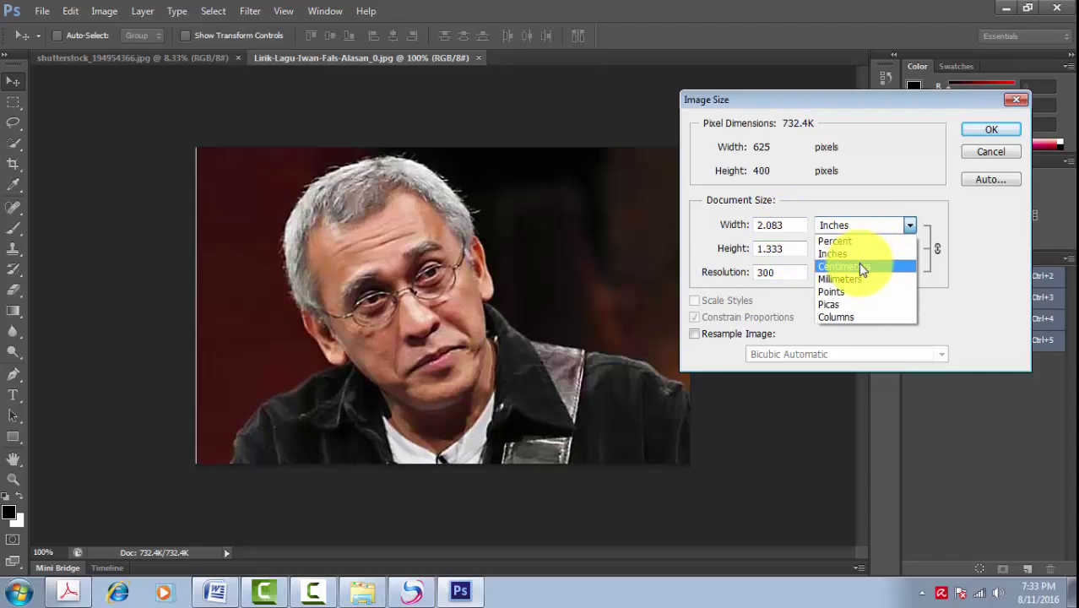
left_click(858, 262)
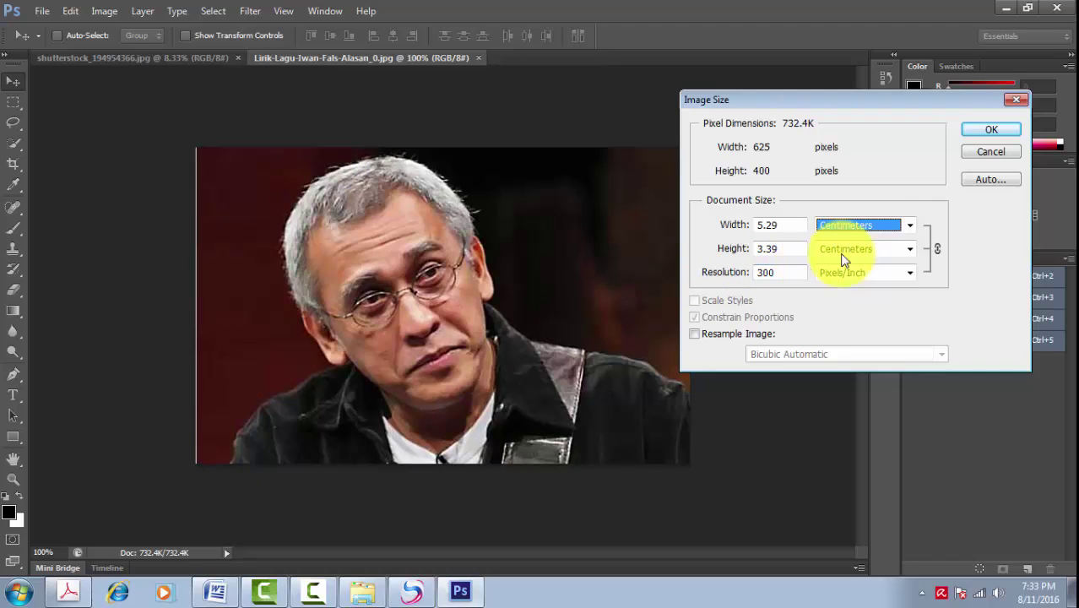
left_click(983, 153)
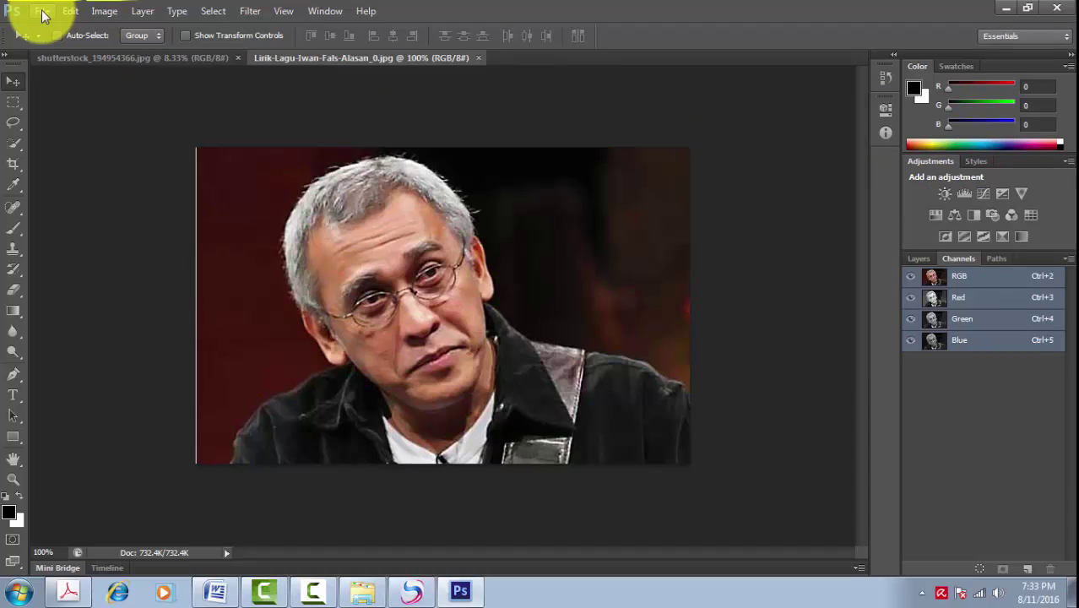
Step: Create a new 29 x 42 cm document at 300 pixels/inch in 8-bit RGB Color with a transparent background
left_click(143, 59)
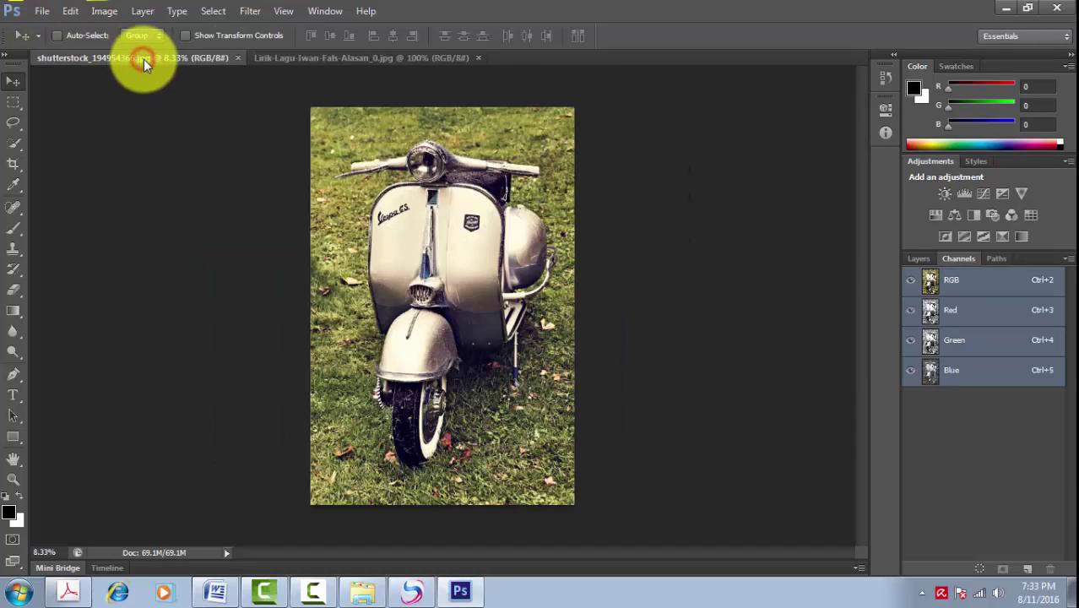
left_click(287, 58)
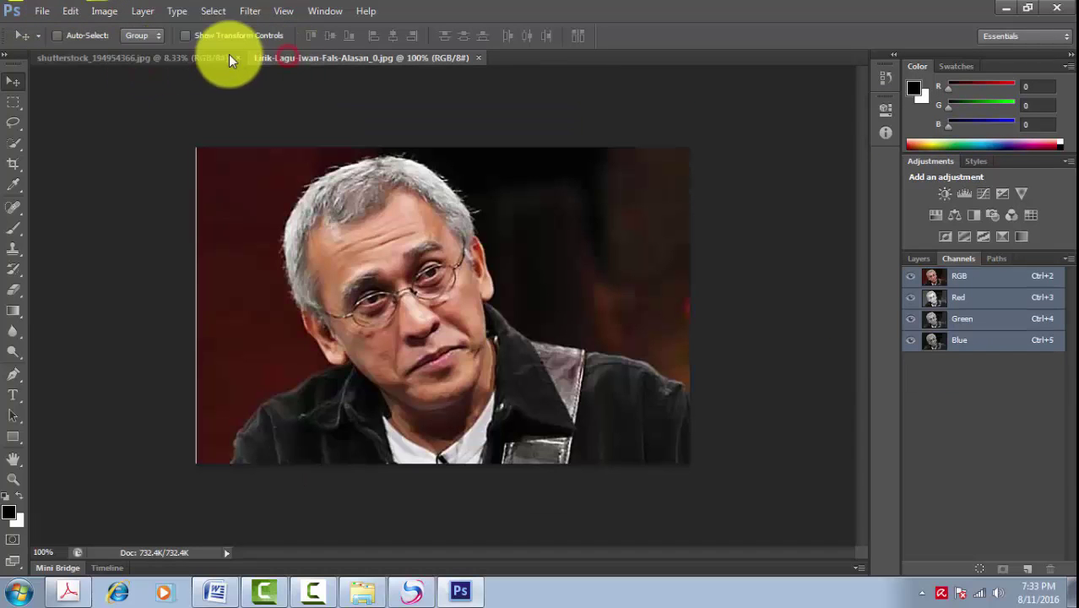
left_click(42, 11)
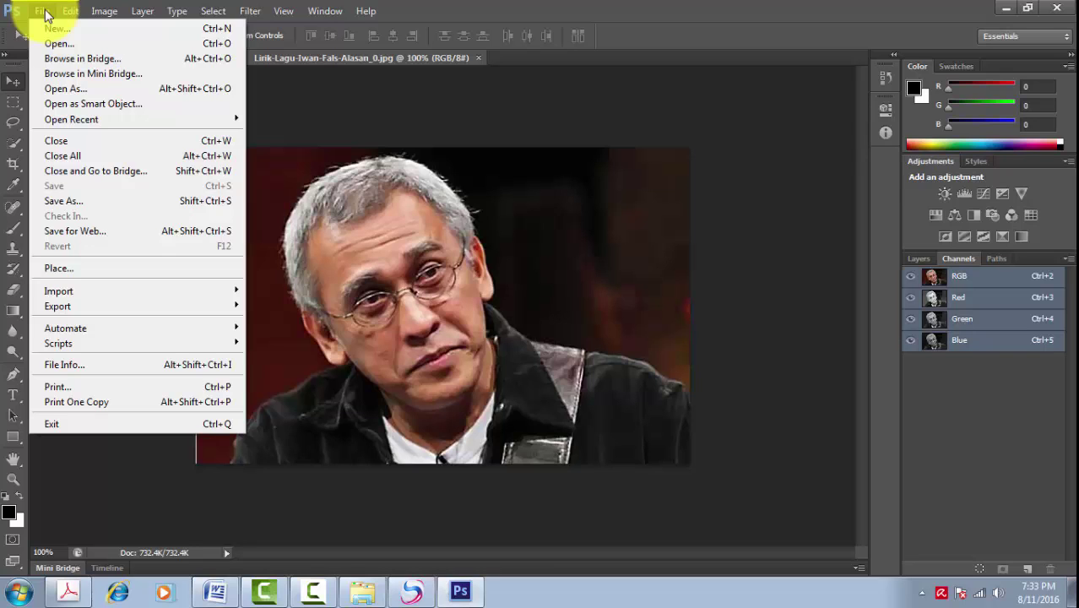
left_click(51, 28)
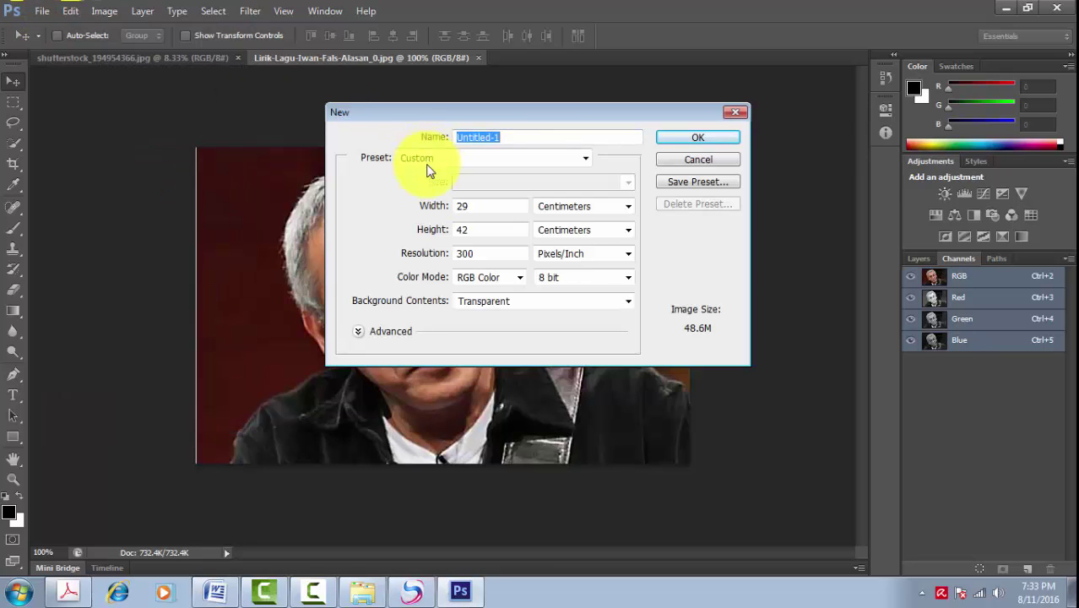
left_click(515, 206)
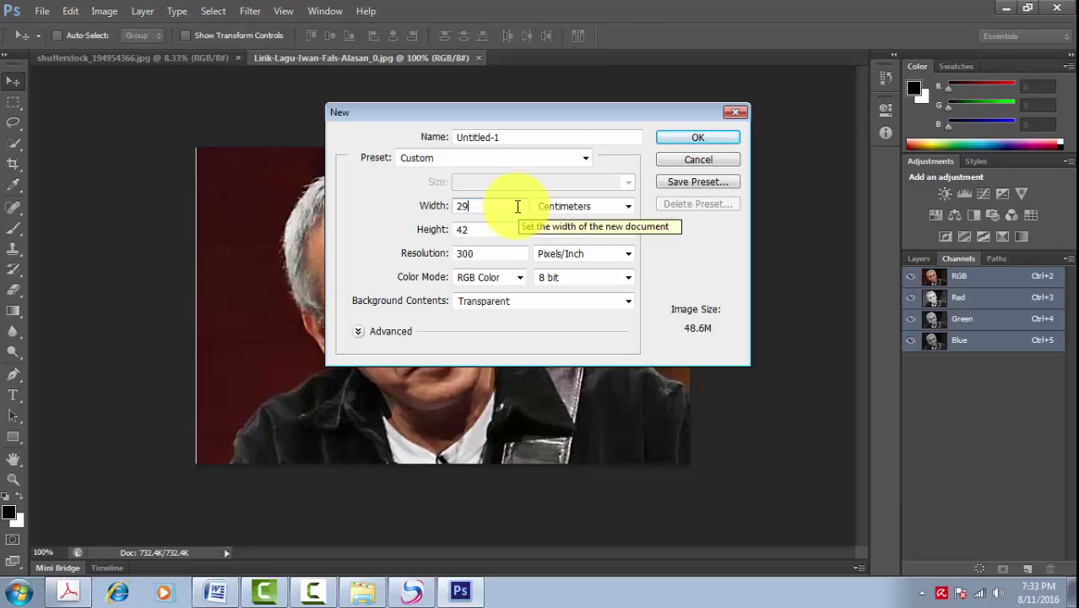
left_click(505, 233)
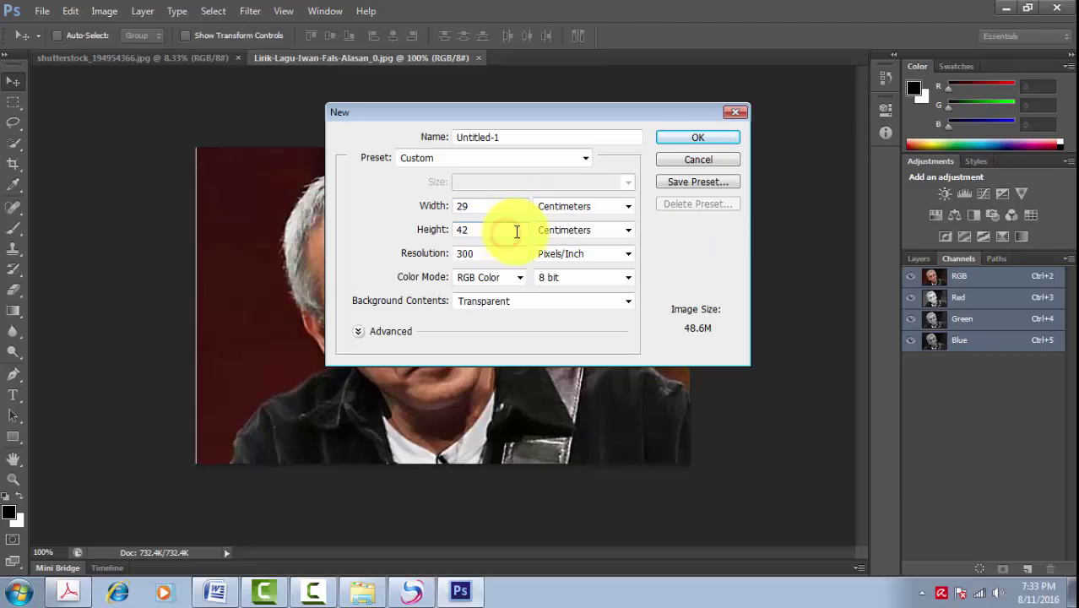
left_click(502, 252)
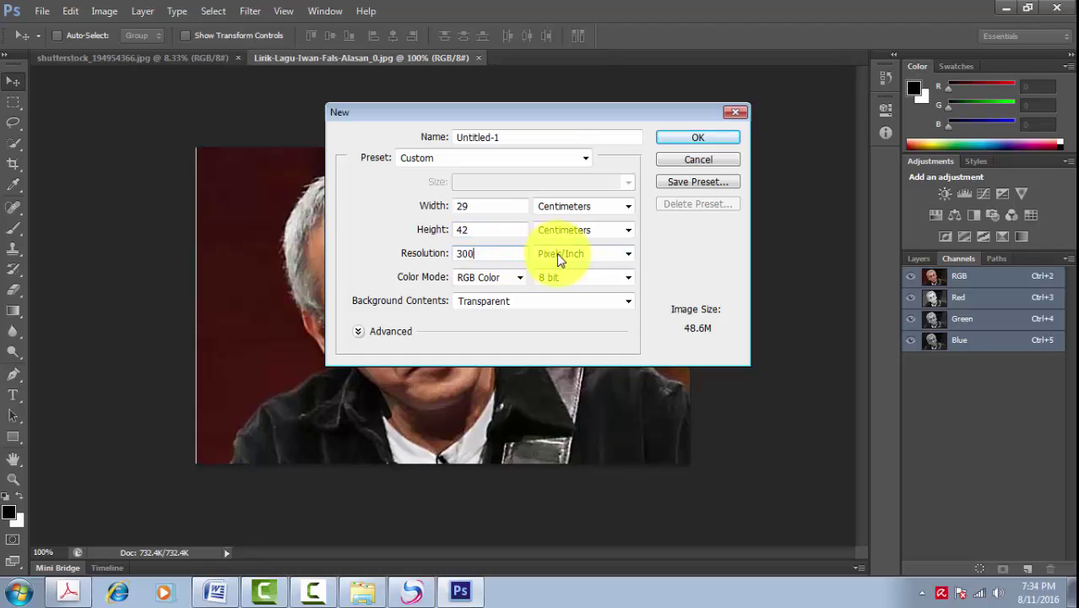
left_click(703, 139)
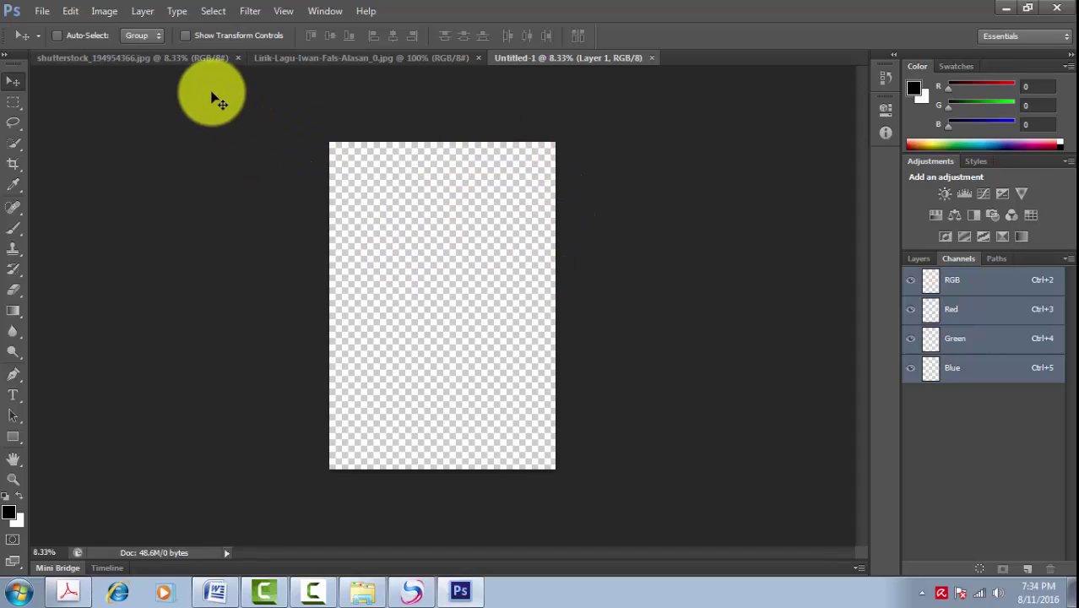
Step: Copy the portrait photo into the new 29 x 42 cm document and position it slightly above the canvas center
left_click(309, 57)
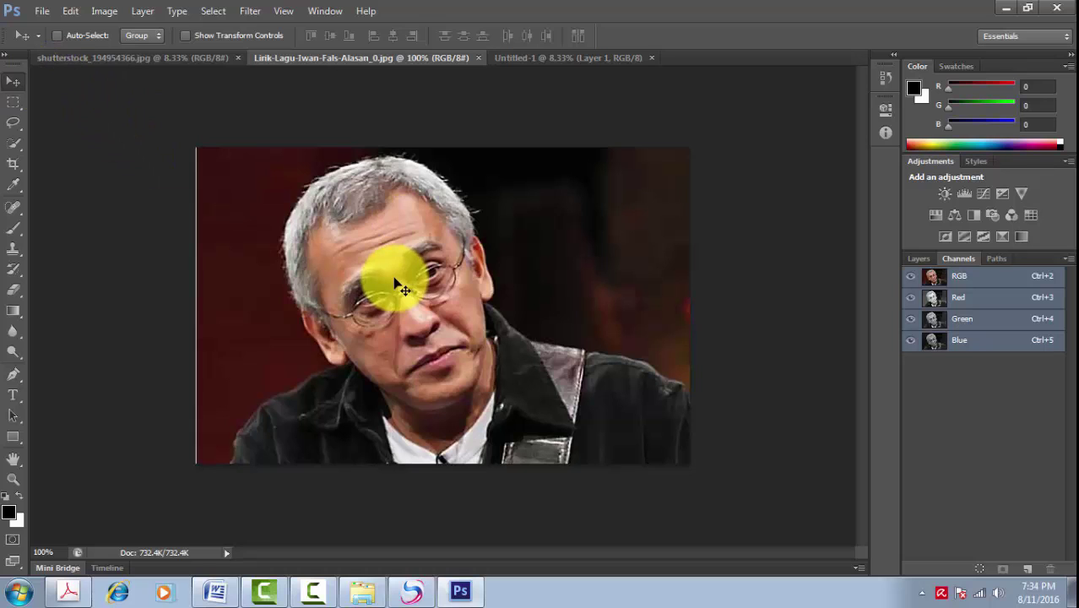
left_click_drag(352, 187, 453, 245)
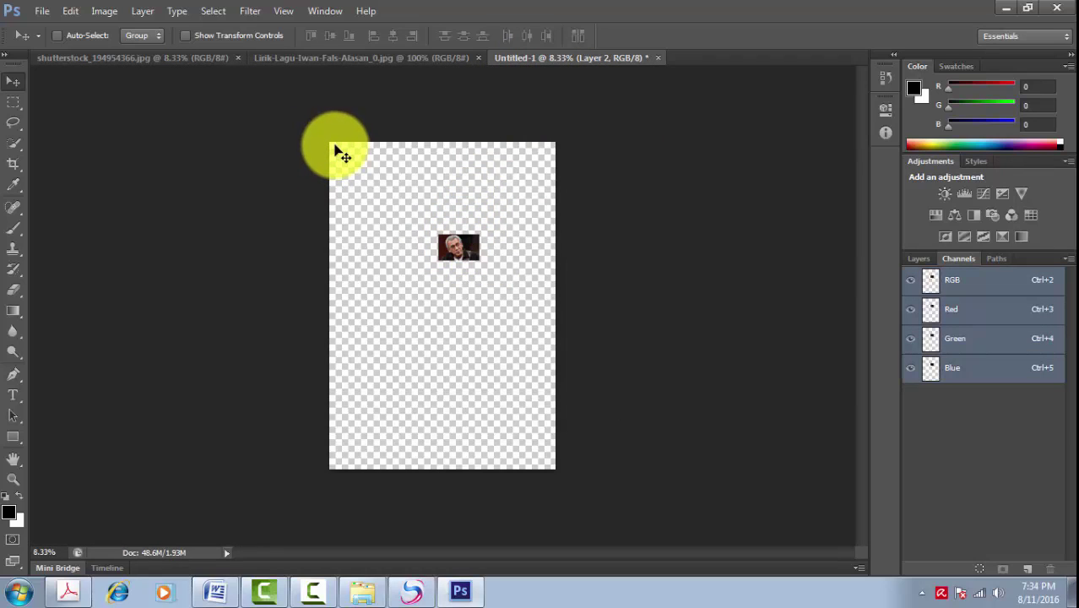
left_click_drag(302, 160, 327, 121)
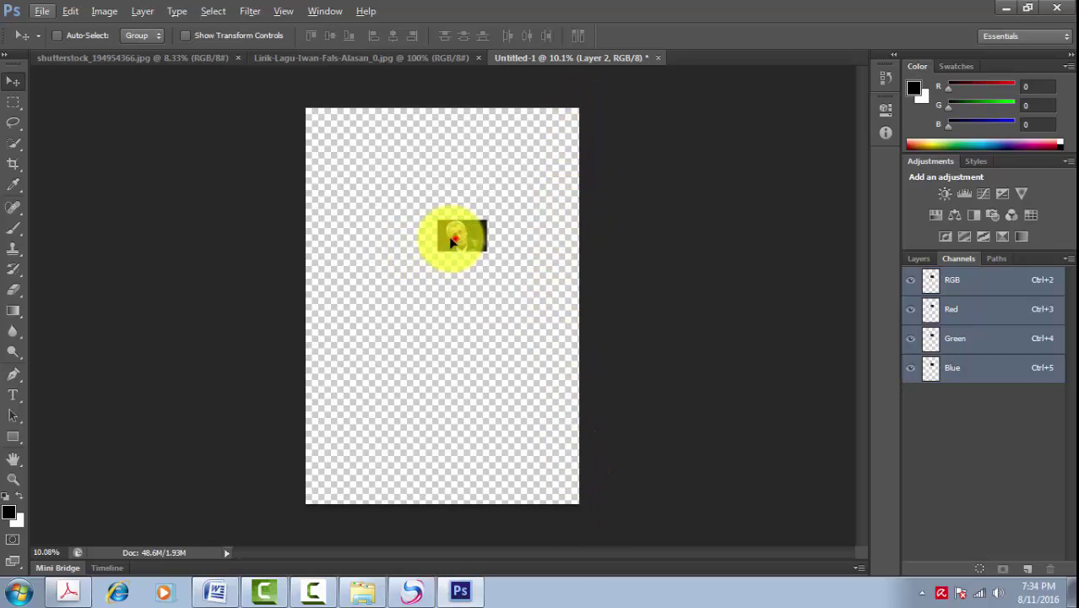
left_click_drag(453, 236, 415, 284)
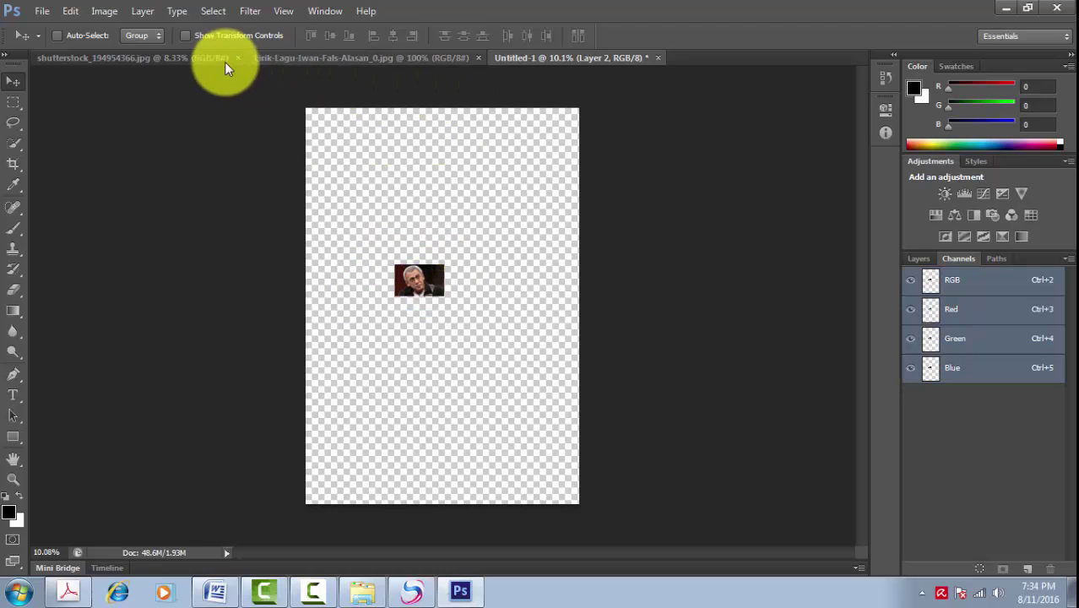
Step: Copy the scooter photo into the new document and move its layer beneath the portrait layer
left_click(167, 58)
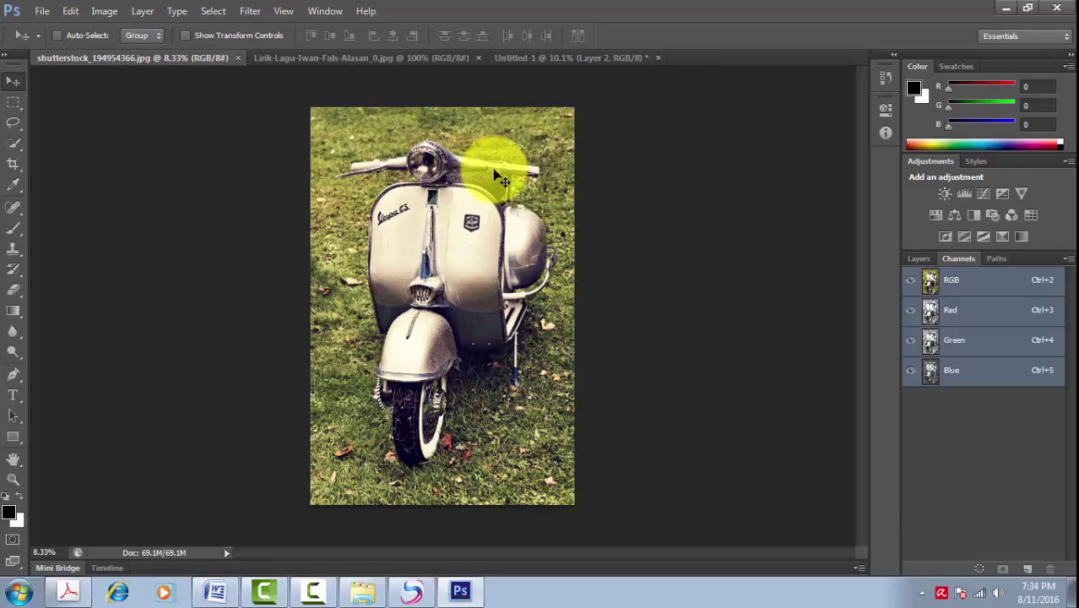
left_click(440, 211)
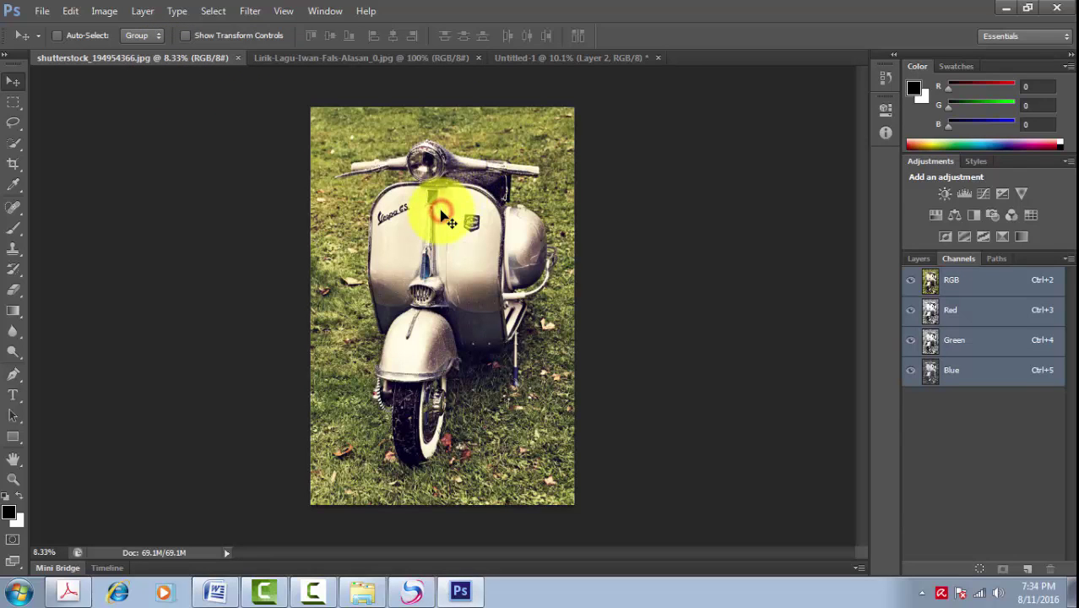
left_click(550, 57)
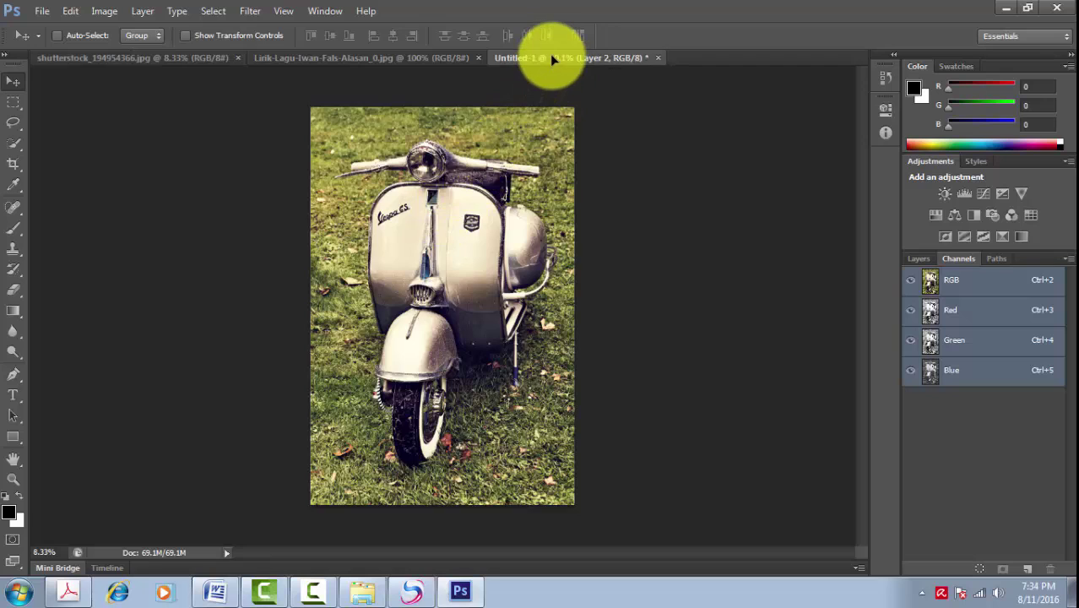
left_click_drag(551, 57, 480, 259)
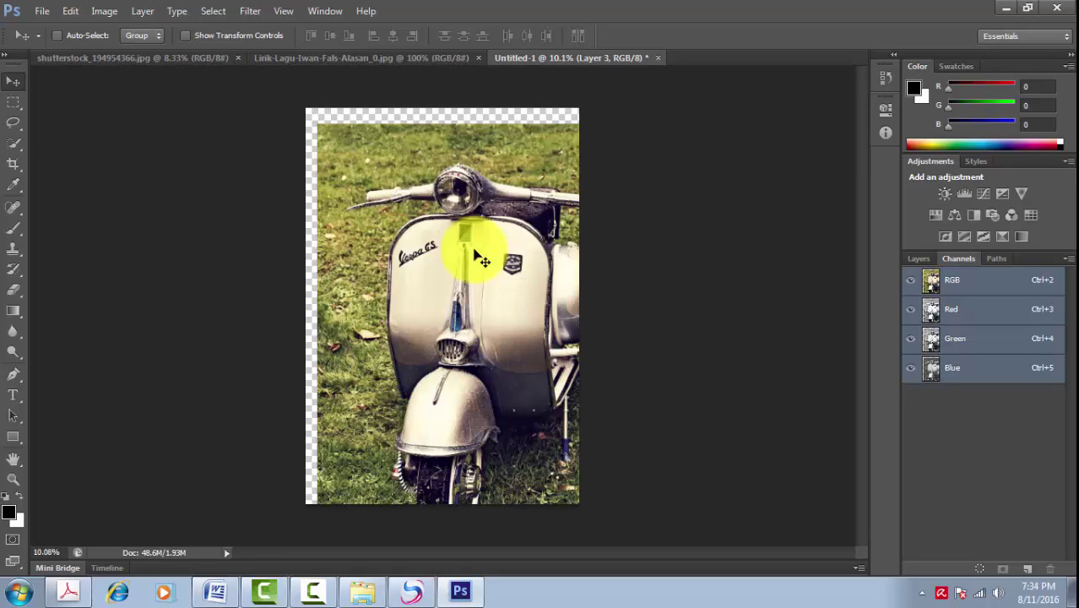
left_click(924, 258)
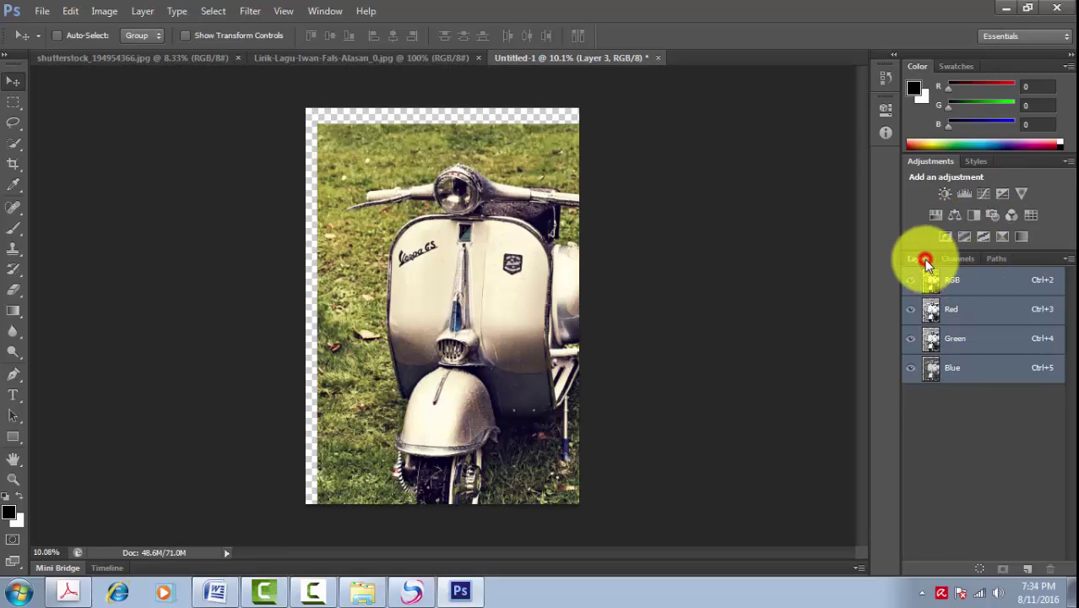
left_click_drag(944, 354, 945, 393)
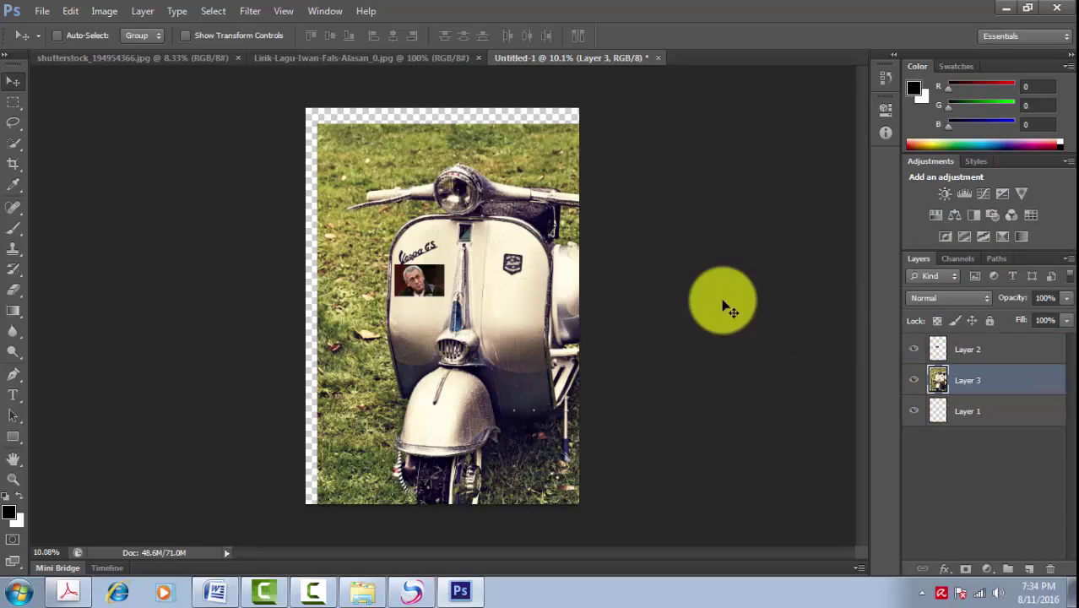
Step: Scale the scooter photo proportionally to about 88% and position it so that it covers the whole canvas
mouse_move(542, 276)
left_mouse_down()
mouse_move(502, 253)
mouse_move(510, 287)
mouse_move(557, 250)
mouse_move(477, 236)
mouse_move(540, 269)
left_mouse_up()
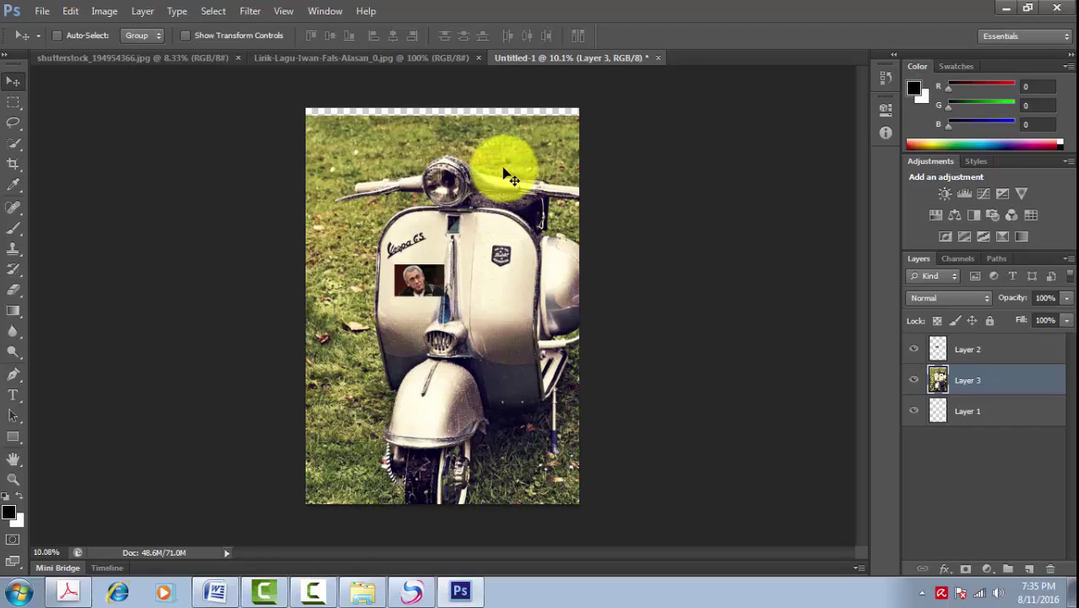
mouse_move(504, 170)
left_mouse_down()
mouse_move(481, 164)
mouse_move(516, 164)
mouse_move(502, 167)
left_mouse_up()
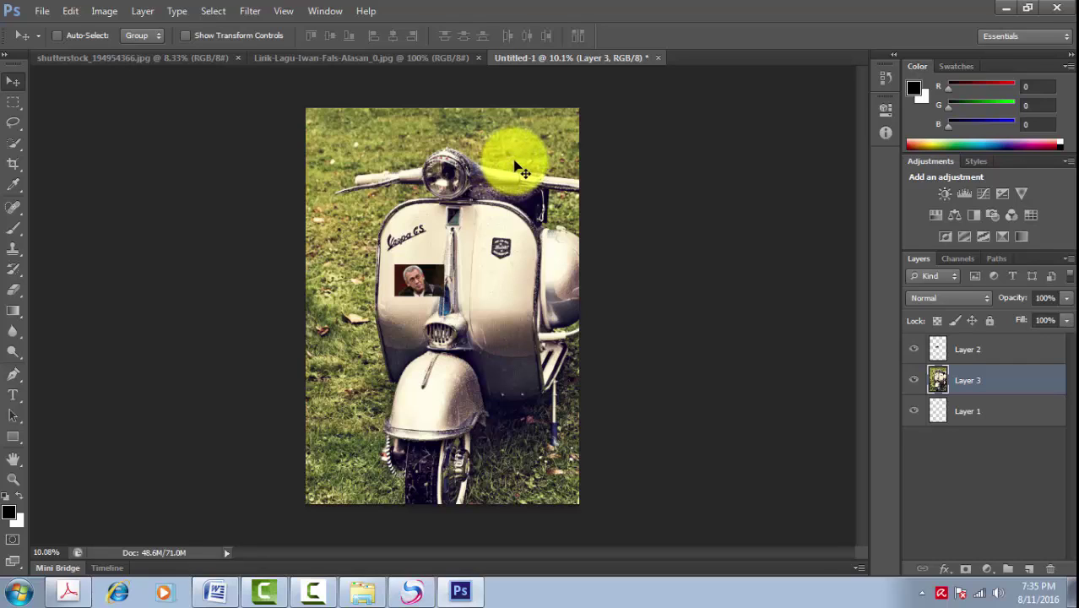
key("ctrl+t")
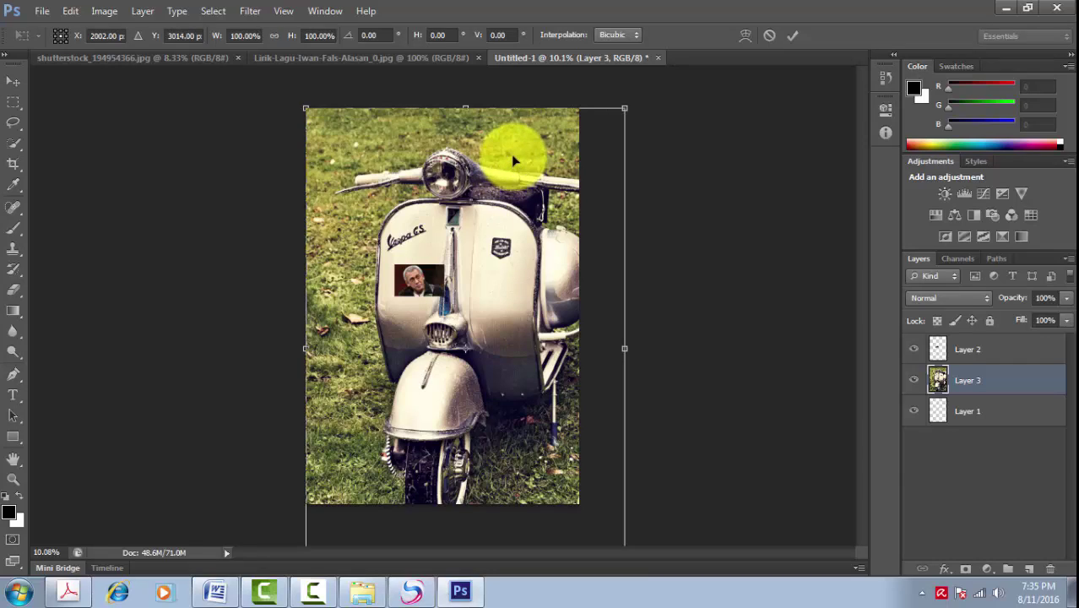
left_click_drag(541, 287, 514, 245)
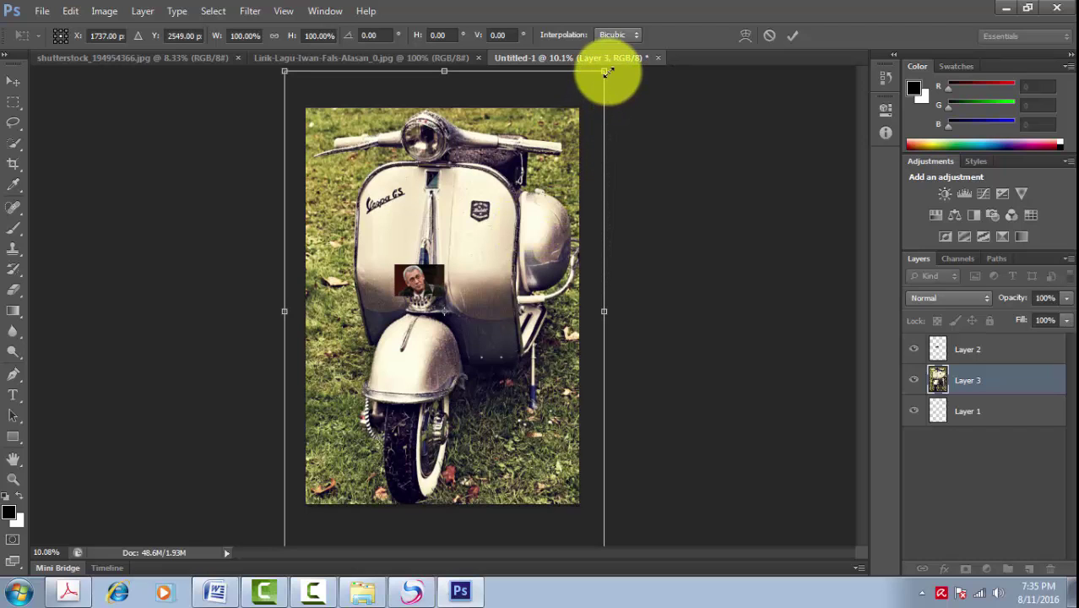
left_click_drag(607, 71, 513, 157)
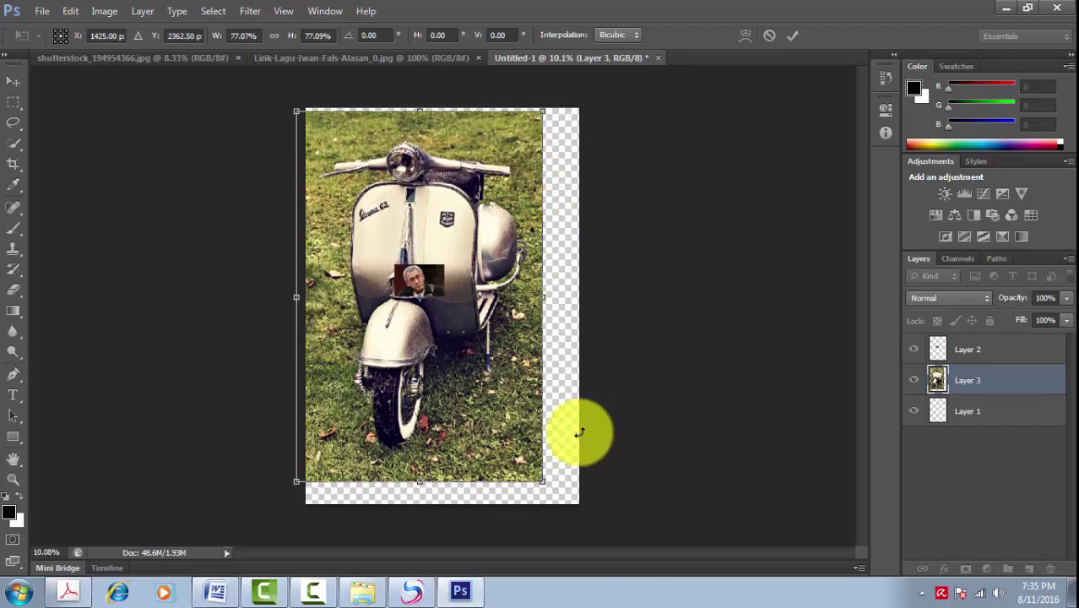
left_click_drag(546, 481, 597, 518)
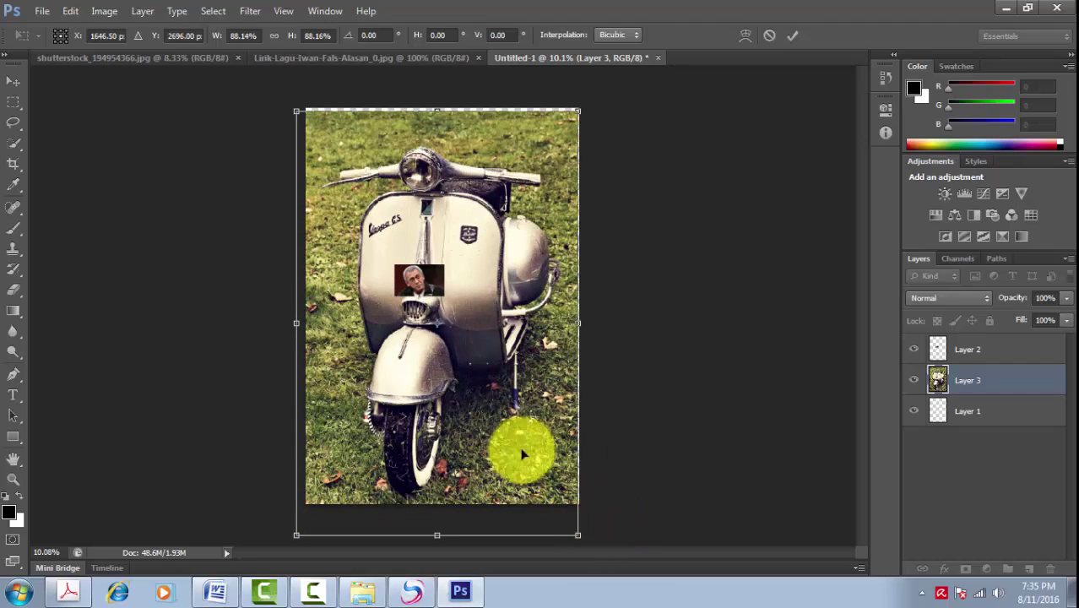
left_click_drag(506, 439, 483, 407)
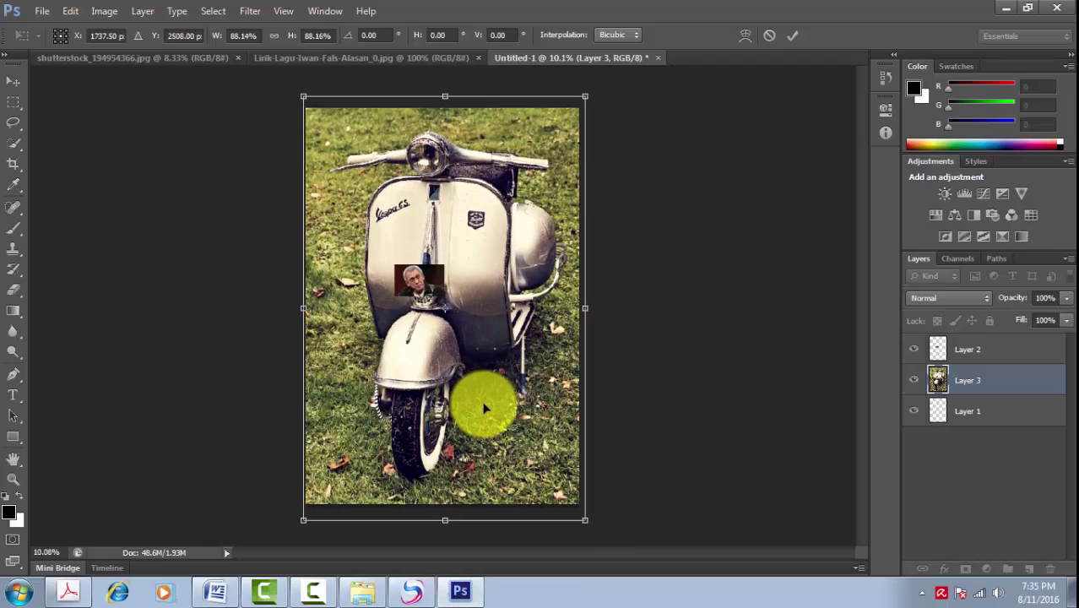
left_click(791, 36)
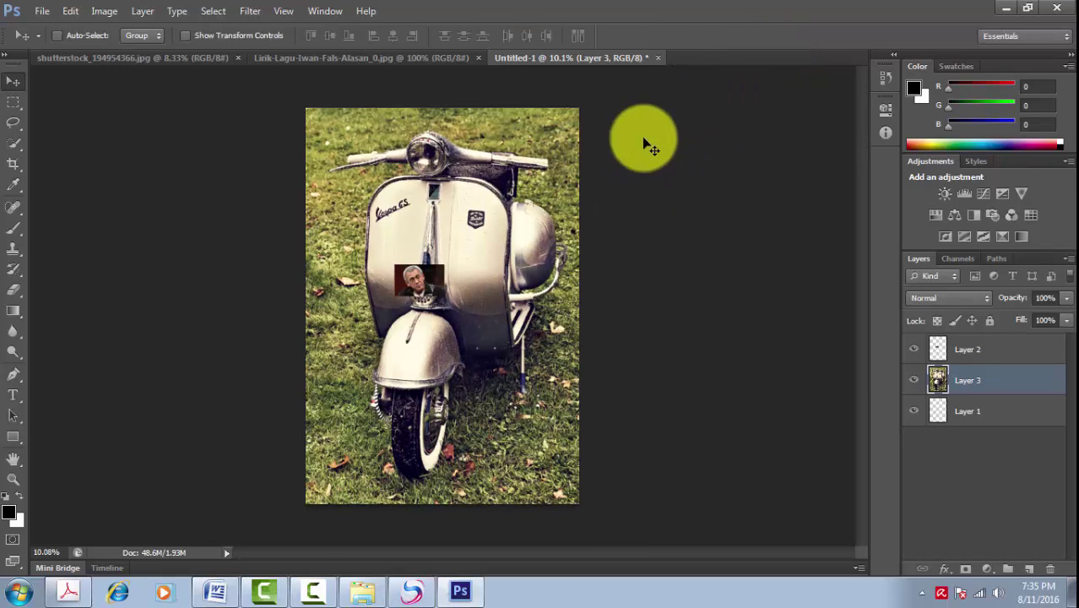
Step: Hide the scooter layer and enlarge the portrait proportionally to about 776% so that it spans the canvas width
left_click(913, 382)
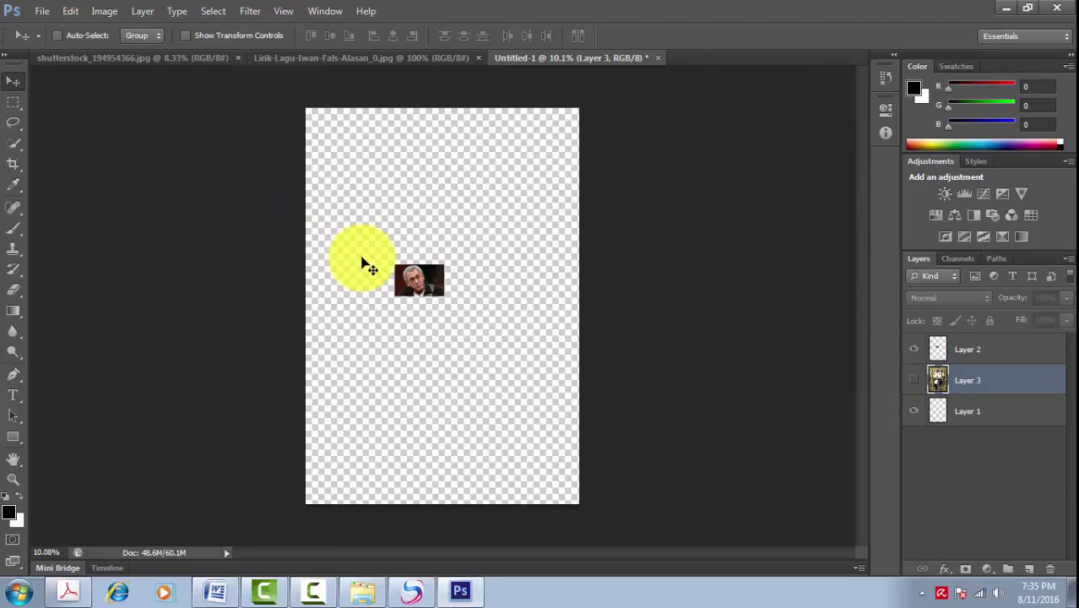
left_click(957, 353)
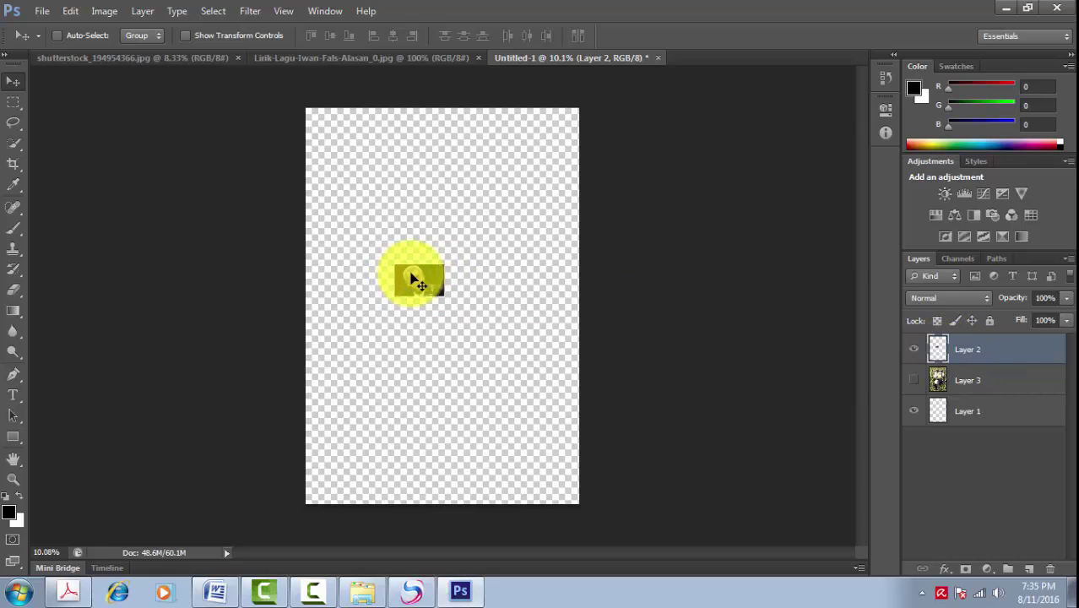
key("ctrl+t")
left_click_drag(444, 264, 638, 151)
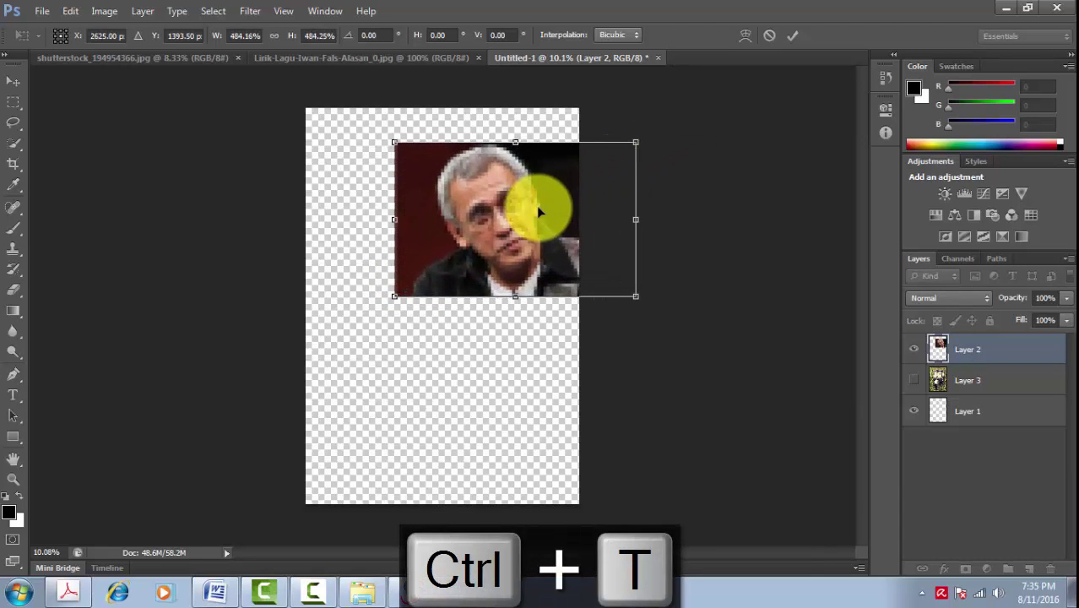
left_click_drag(534, 205, 431, 249)
left_click_drag(533, 343, 508, 332)
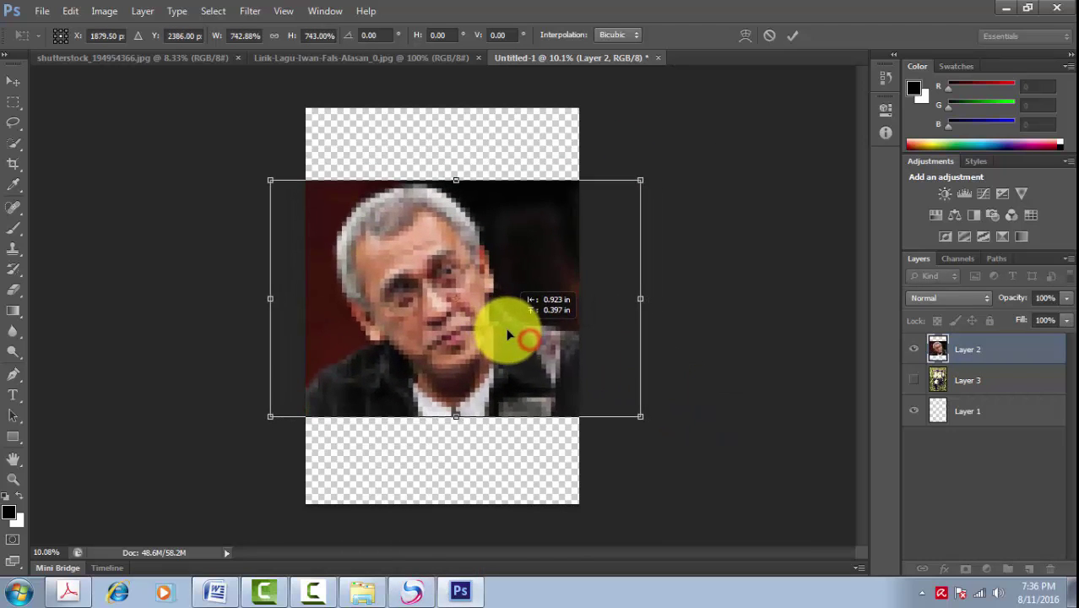
left_click_drag(641, 417, 658, 427)
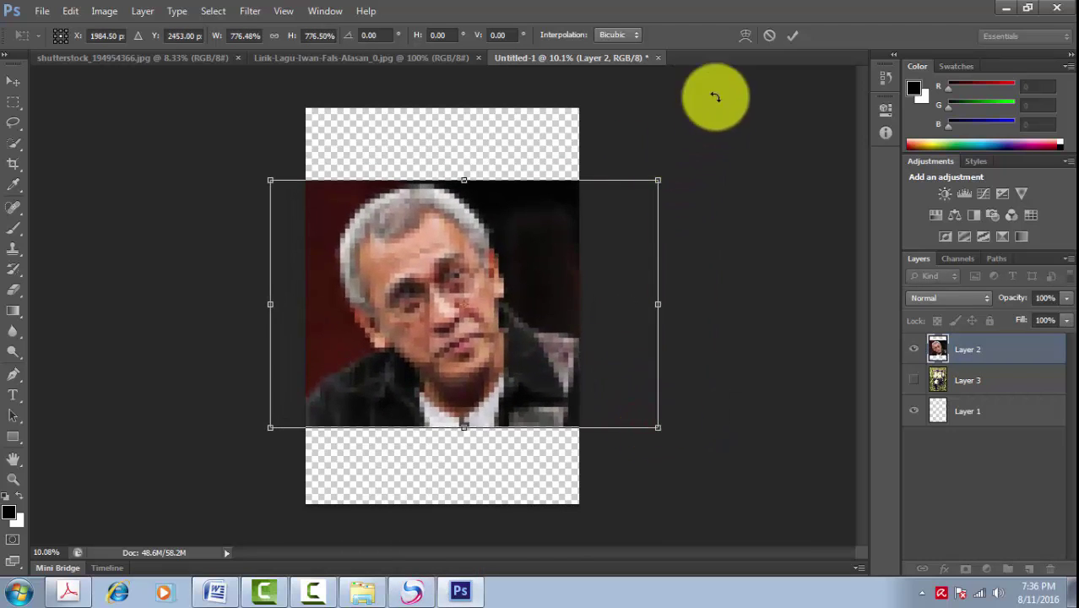
left_click(793, 37)
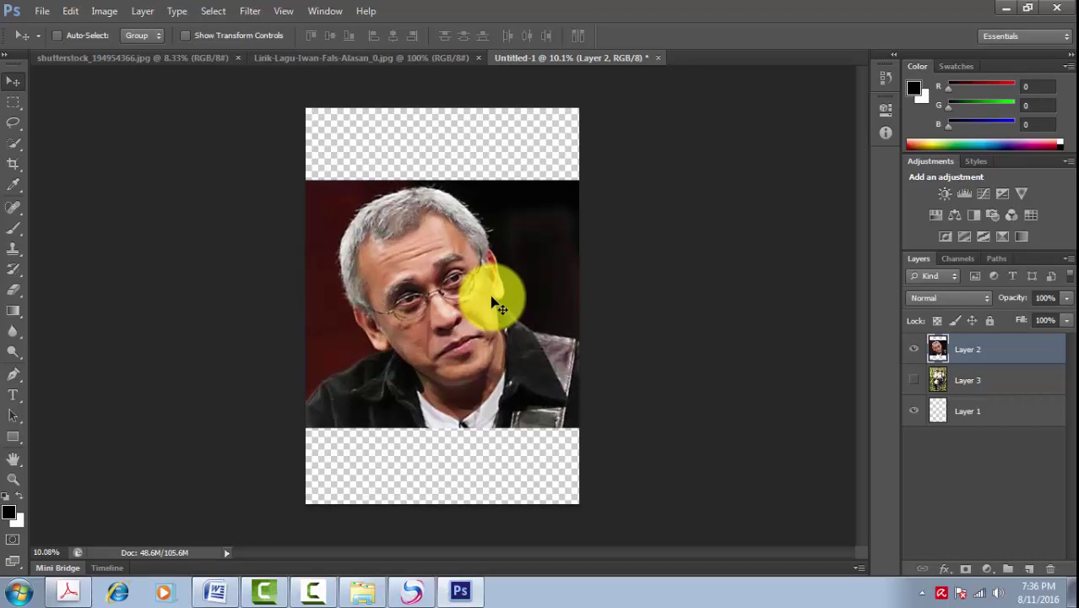
left_click_drag(494, 294, 493, 287)
Step: Examine the enlarged portrait's sharpness and detail around the eyes and glasses at different magnifications
scroll(452, 282, "up", 10)
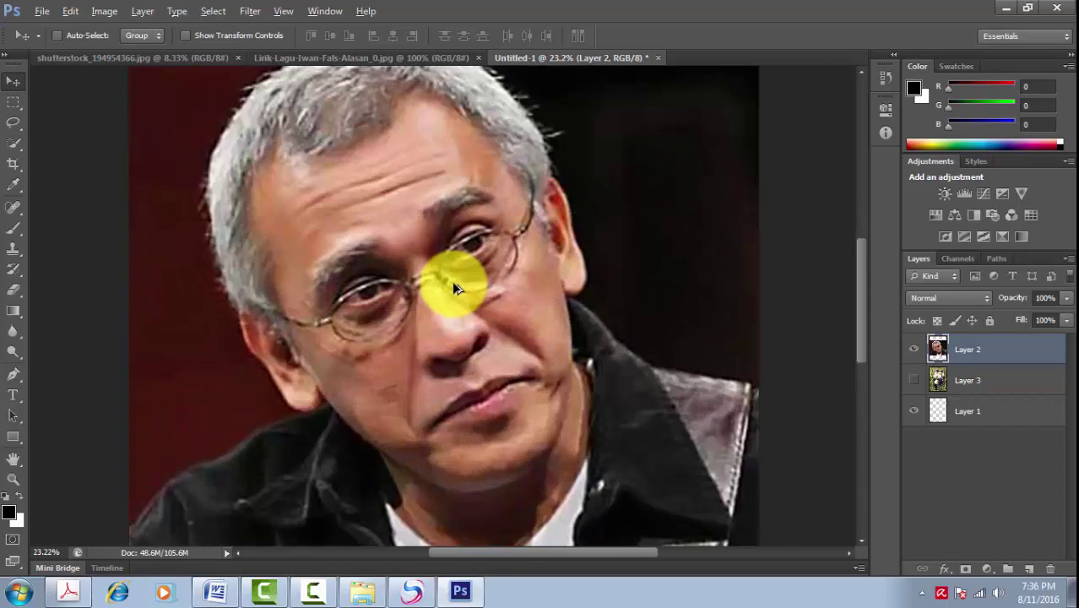
scroll(451, 282, "up", 3)
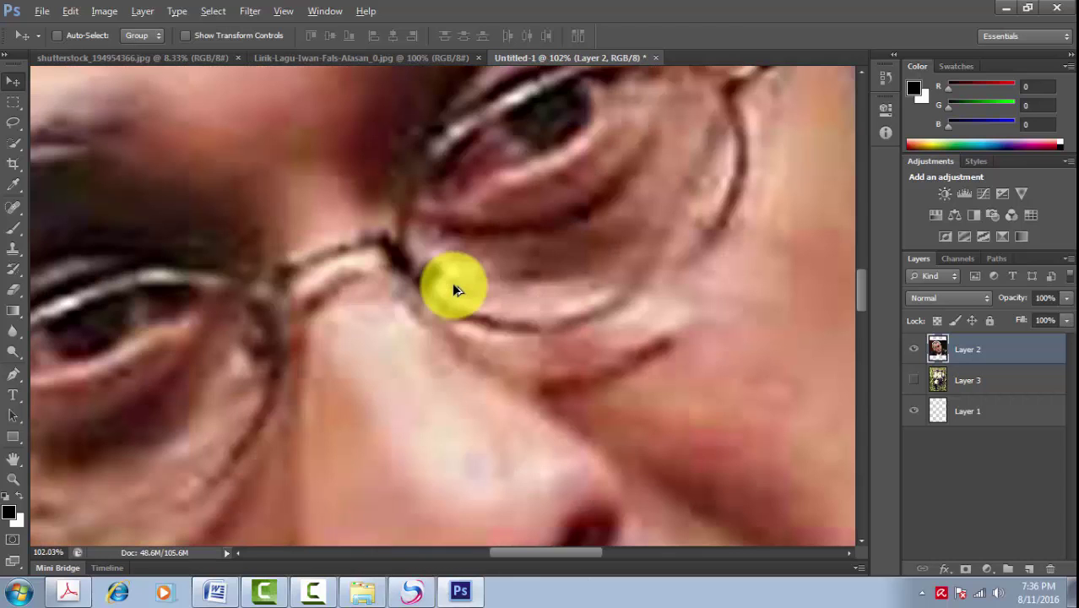
scroll(451, 282, "down", 3)
scroll(453, 281, "down", 2)
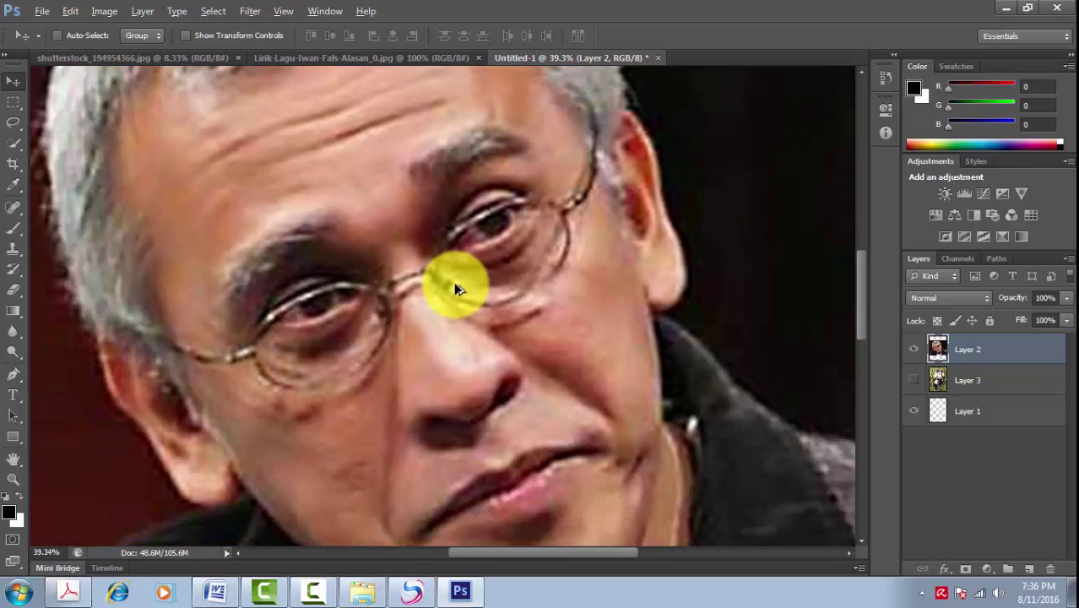
scroll(454, 281, "up", 1)
scroll(455, 280, "down", 2)
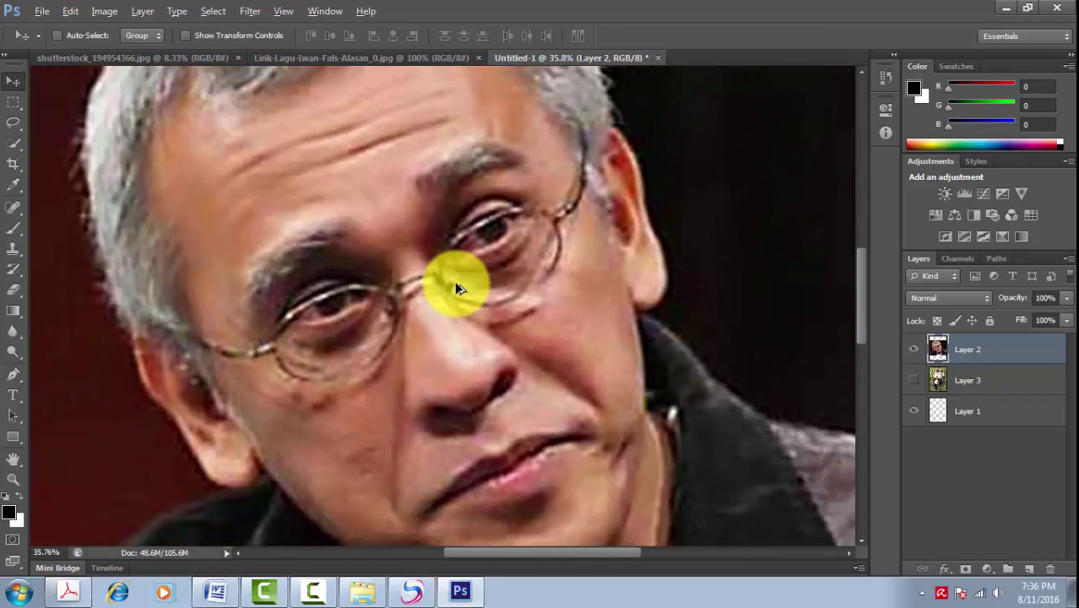
scroll(456, 282, "down", 1)
scroll(174, 276, "up", 6)
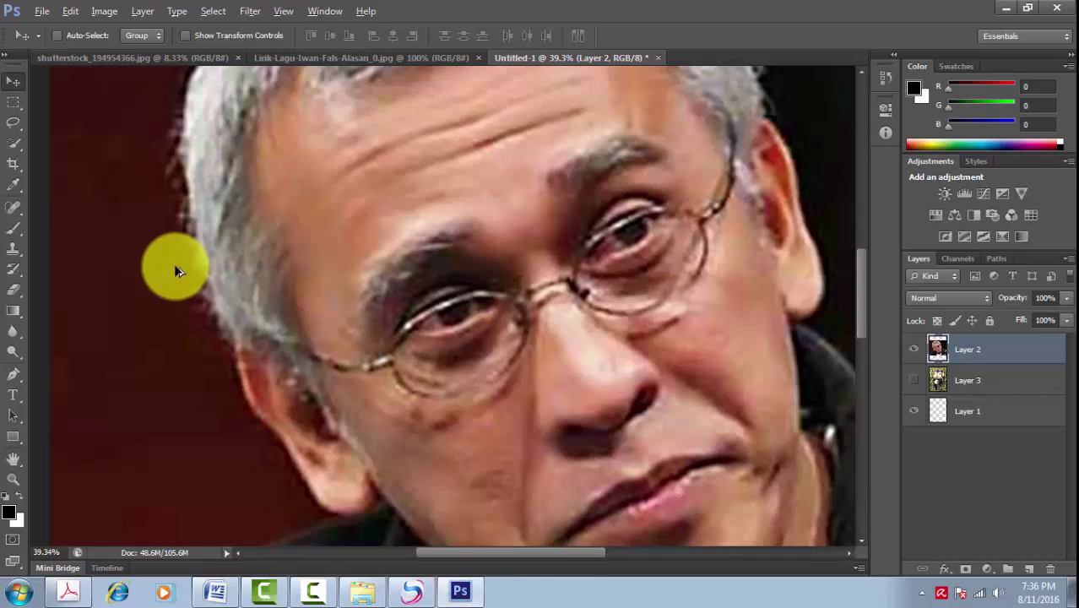
scroll(184, 261, "down", 8)
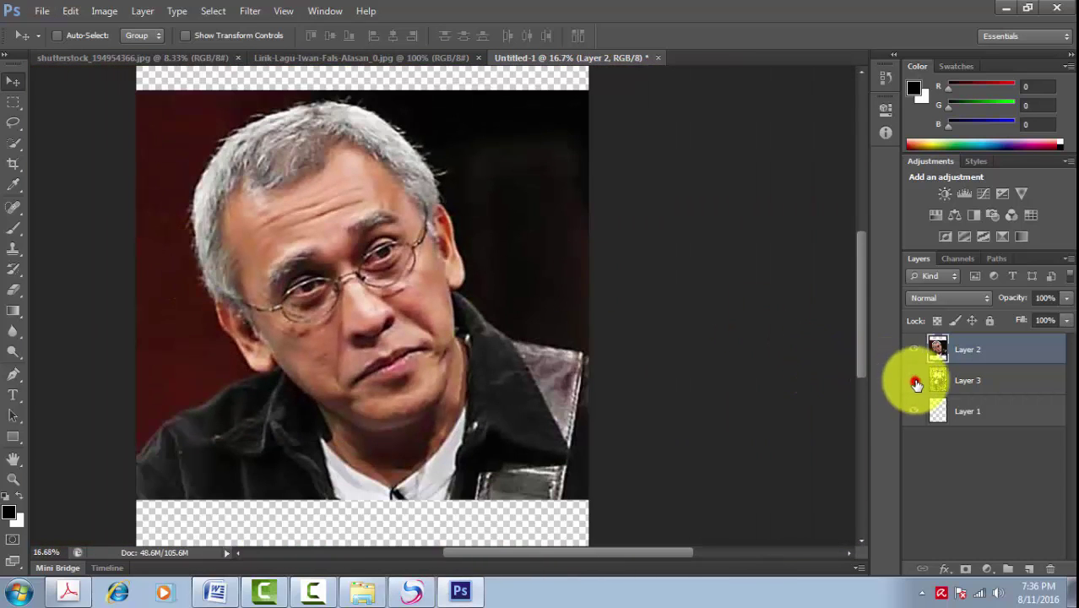
Step: Show the scooter layer, hide the portrait layer, and examine the scooter photo's quality on the canvas
left_click(914, 380)
left_click(914, 348)
scroll(608, 291, "down", 1)
scroll(607, 287, "down", 1)
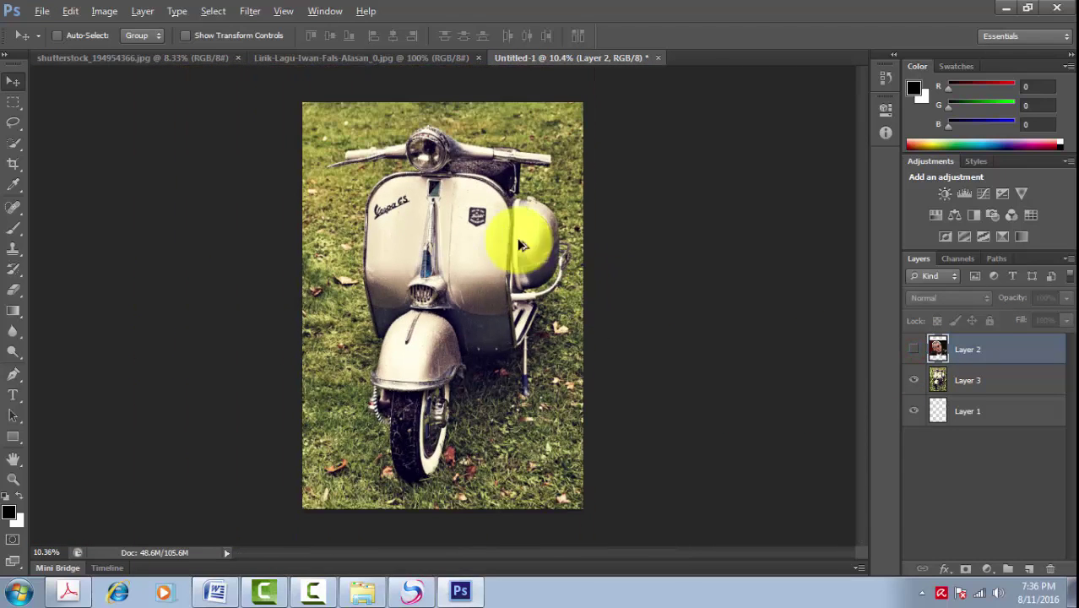
scroll(500, 223, "up", 1)
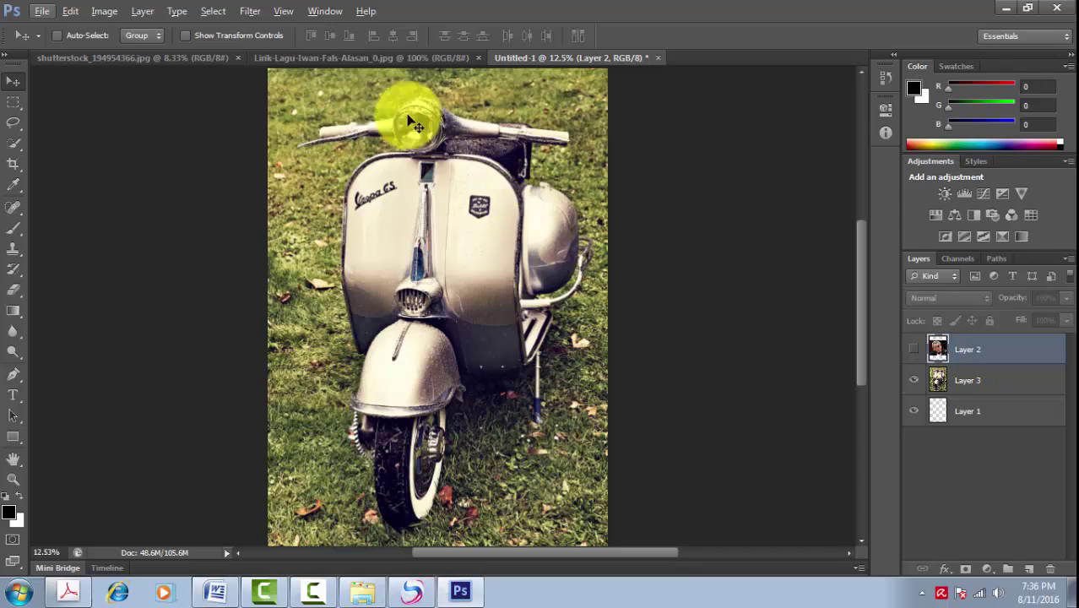
Step: View the original portrait and scooter photos in their own documents for comparison
left_click(355, 58)
left_click(194, 60)
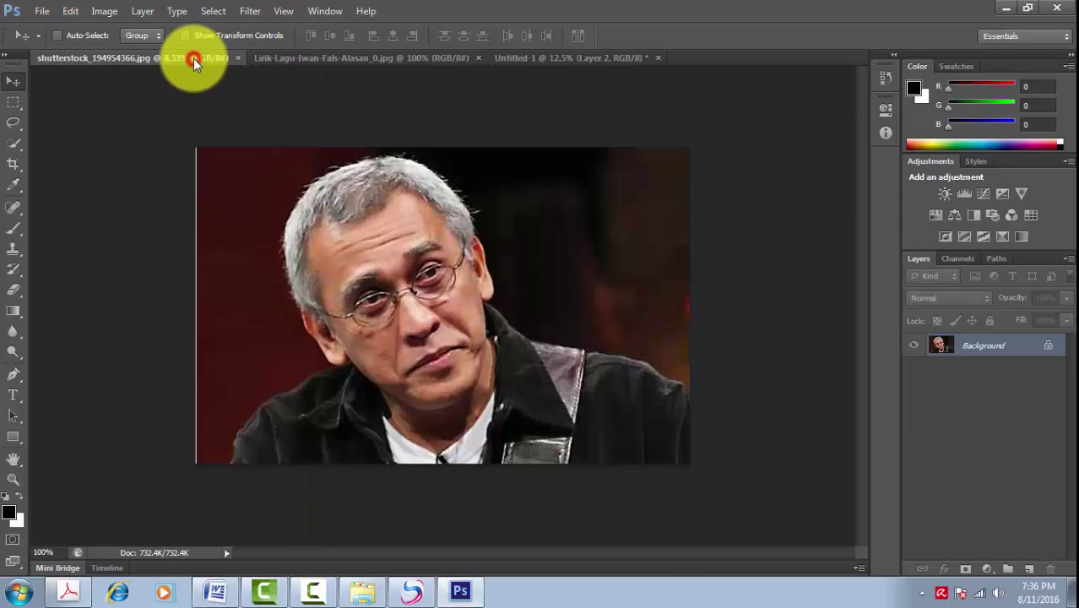